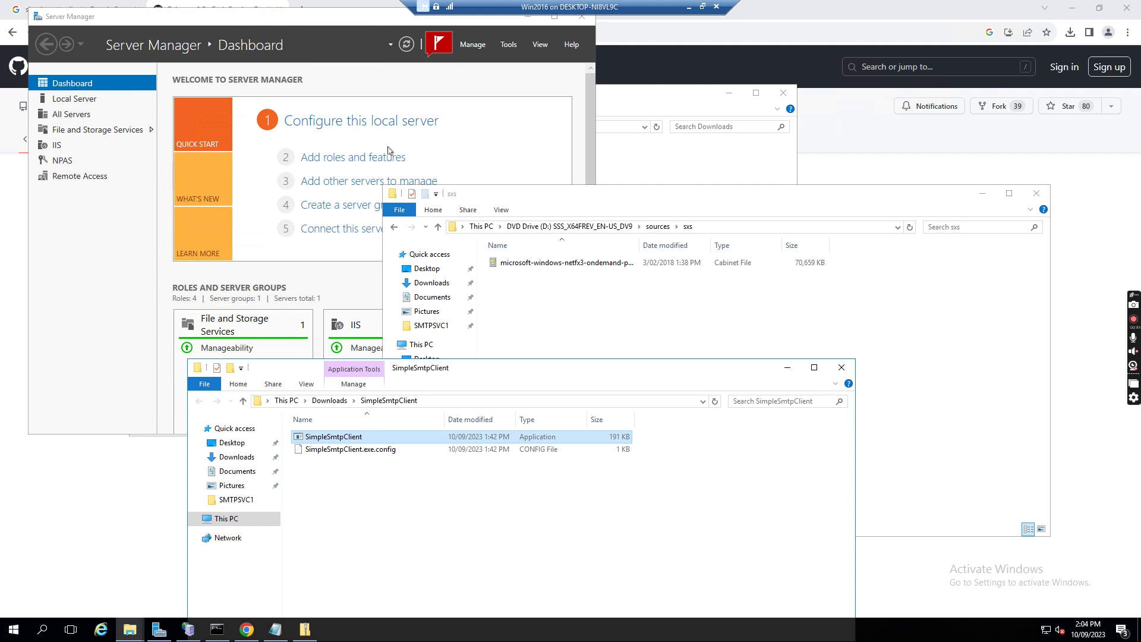
Step through the Add roles and features wizard to Features, where SMTP Server shows as already installed
click(344, 160)
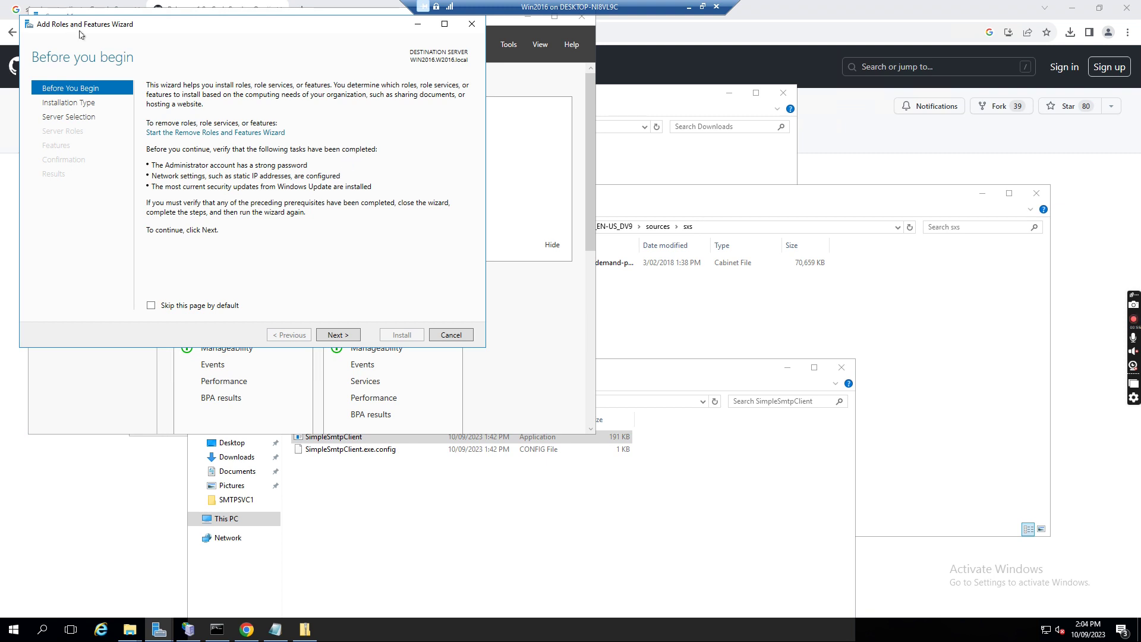
click(338, 335)
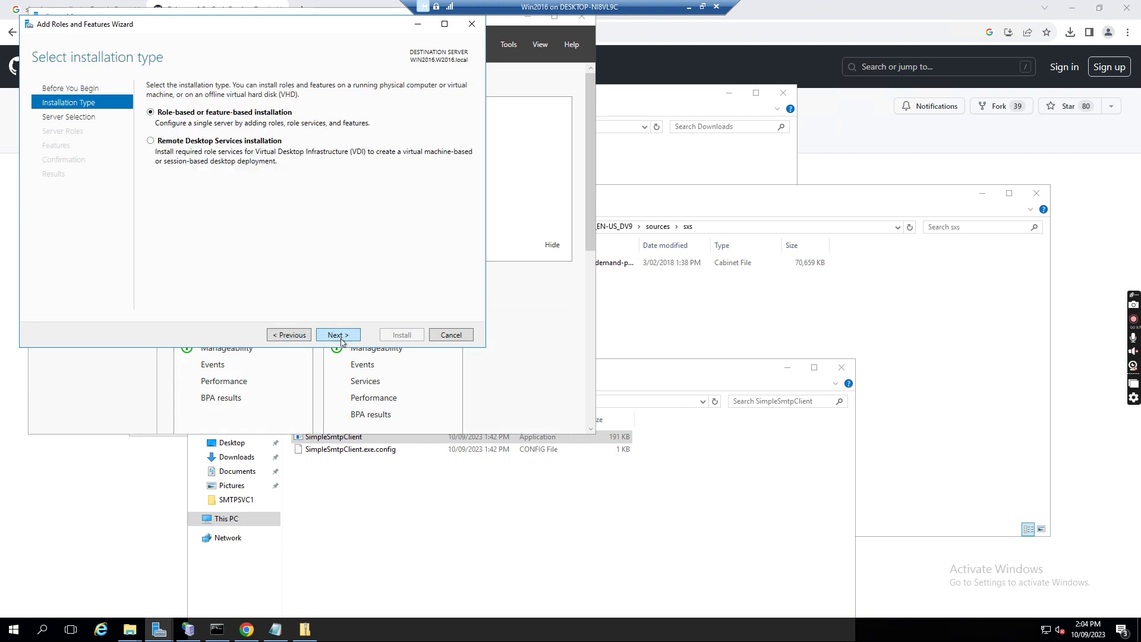
click(338, 335)
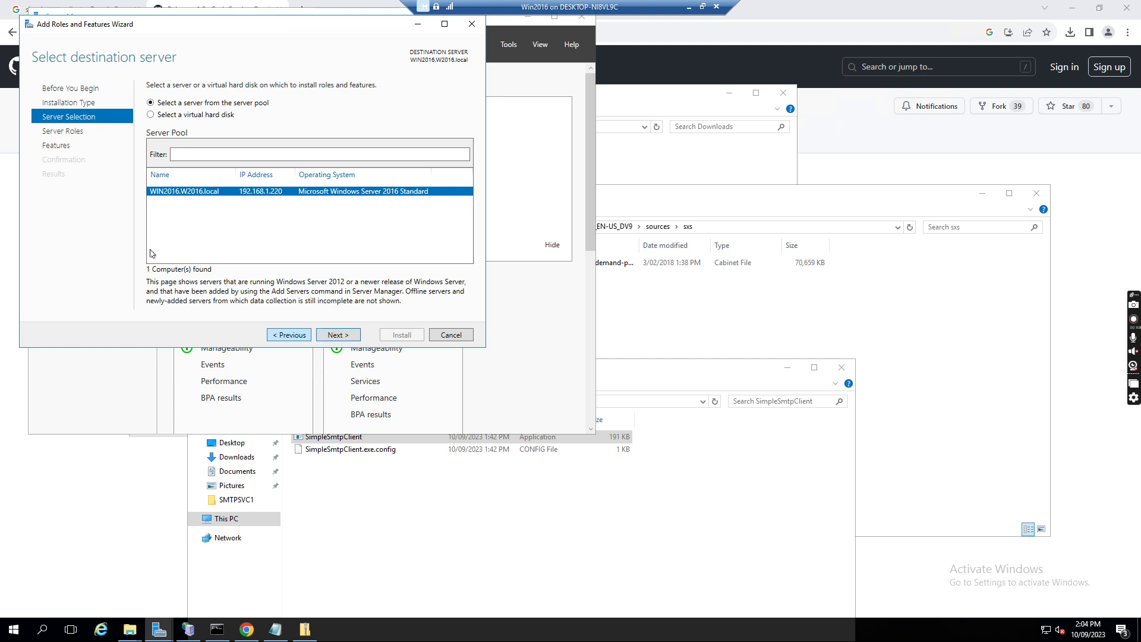
click(341, 335)
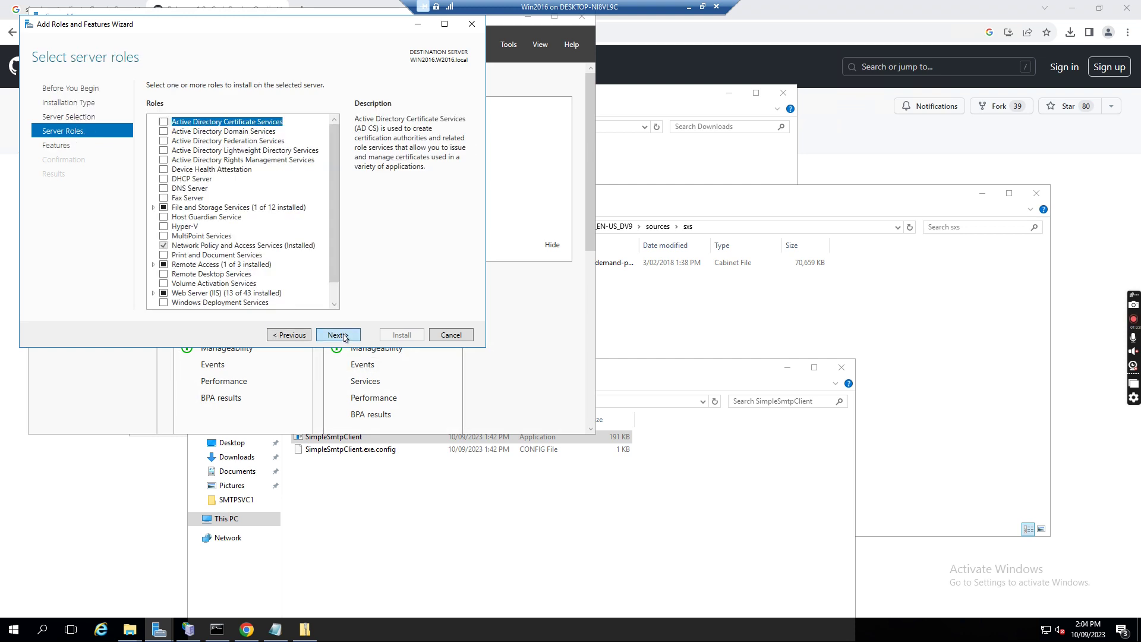
click(344, 336)
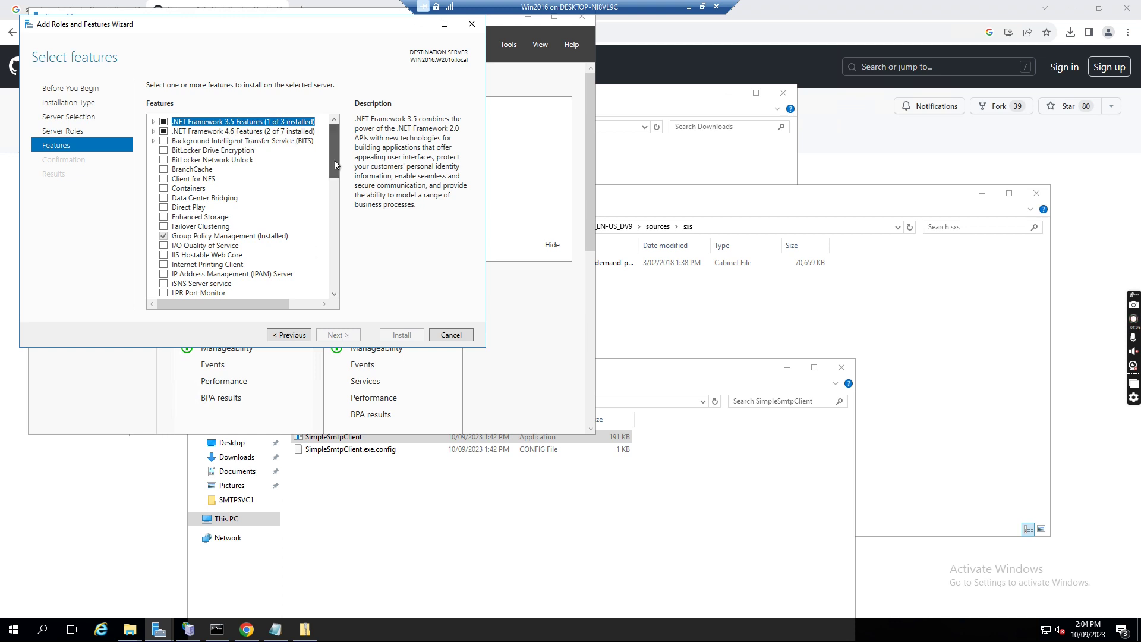
scroll(335, 164, down, 8)
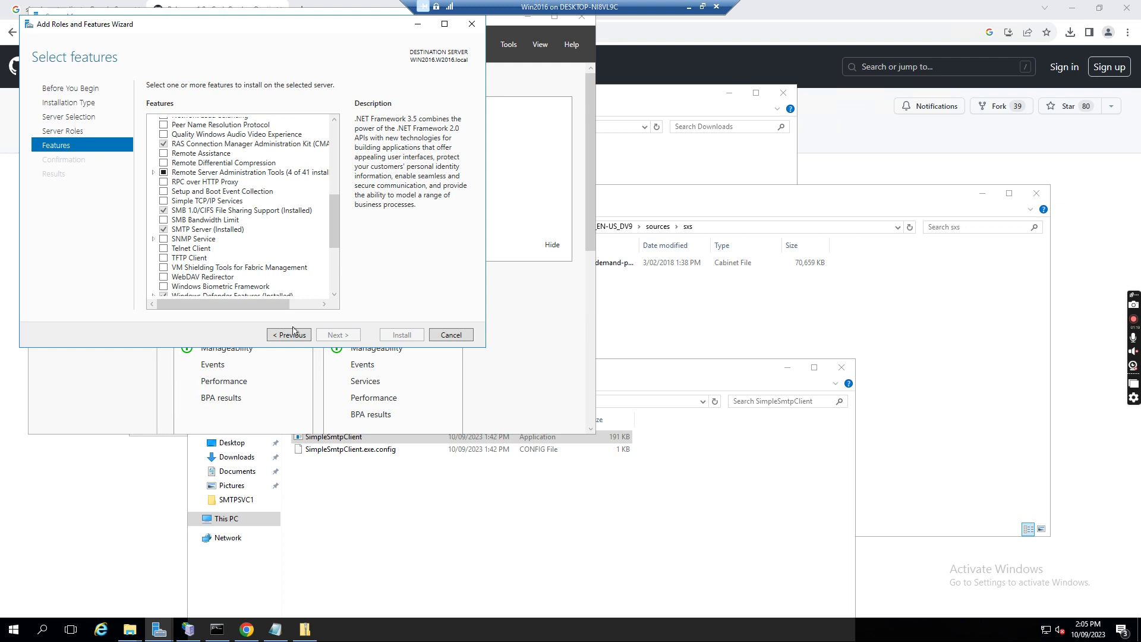
Close the roles wizard and Server Manager, and take the remote session out of full screen
click(471, 24)
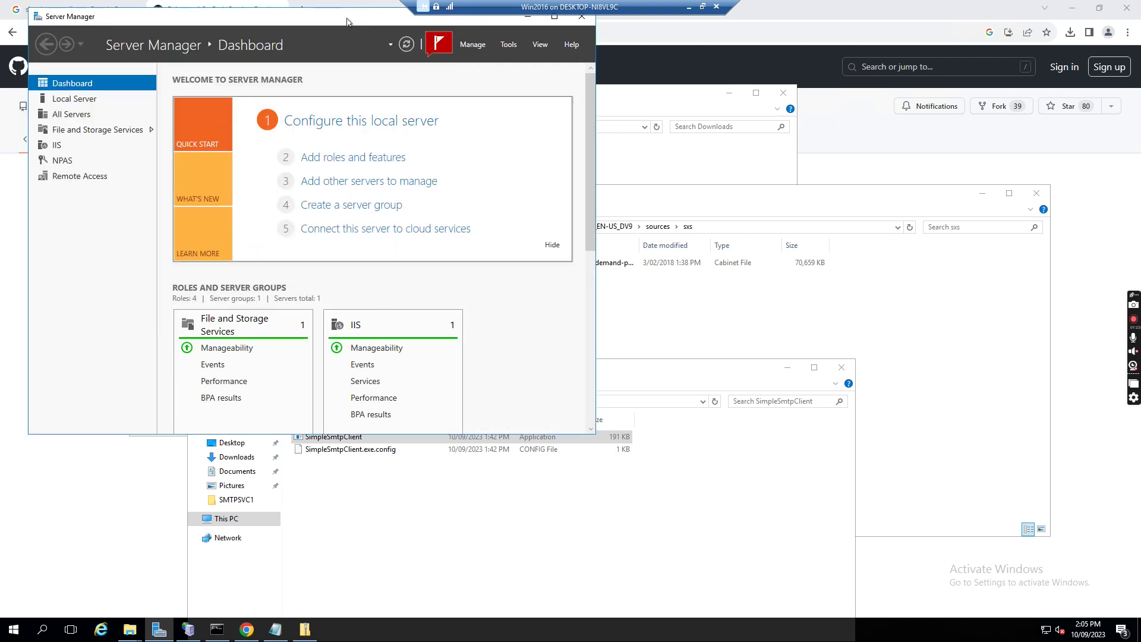
drag(347, 21, 355, 65)
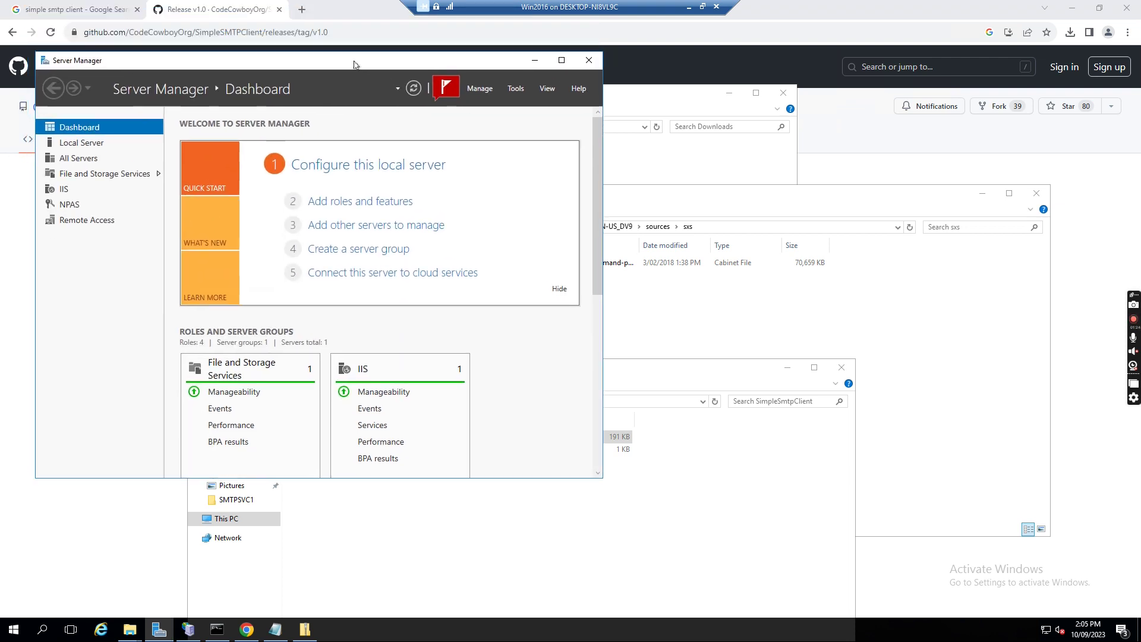
click(591, 60)
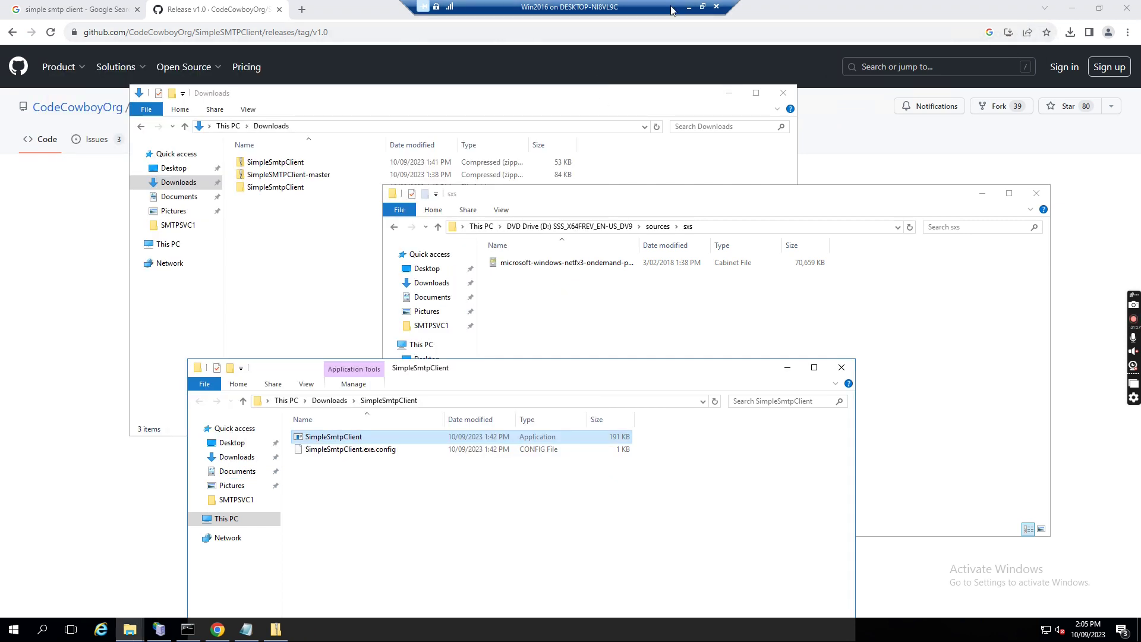
click(716, 7)
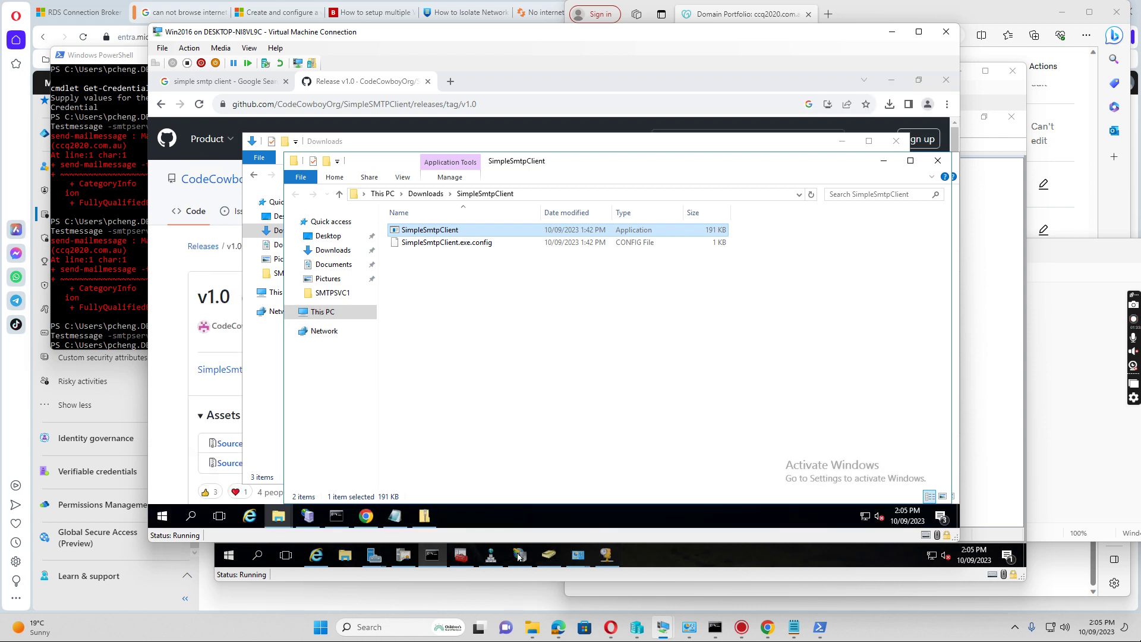
Go to Windows Administrative Tools from the Start menu and select the IIS 6.0 Manager shortcut
click(163, 517)
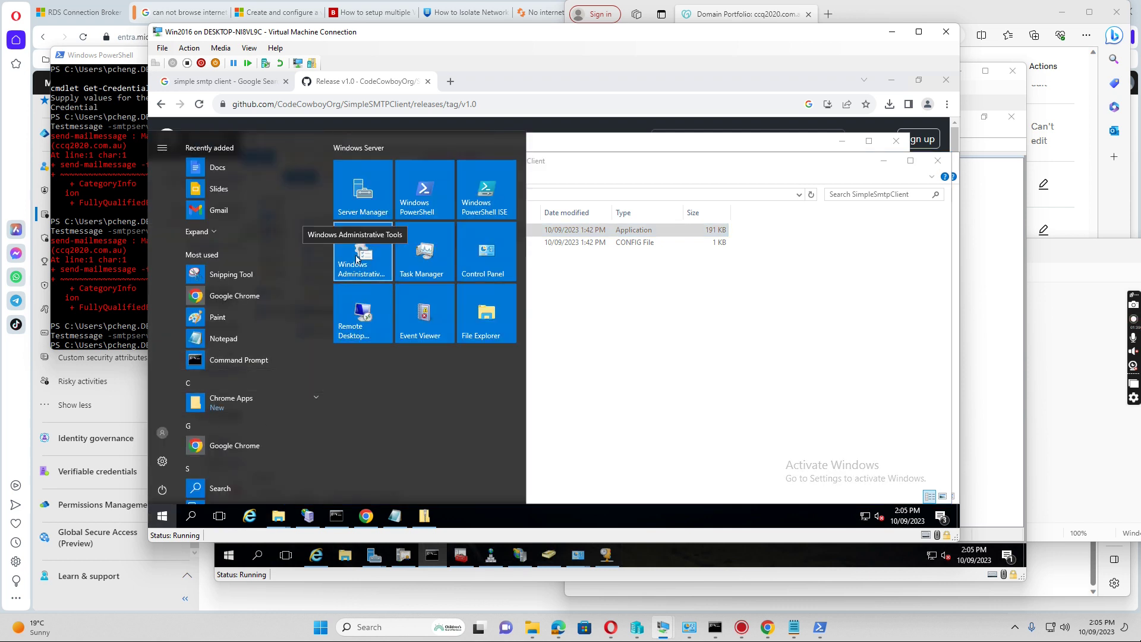
click(356, 258)
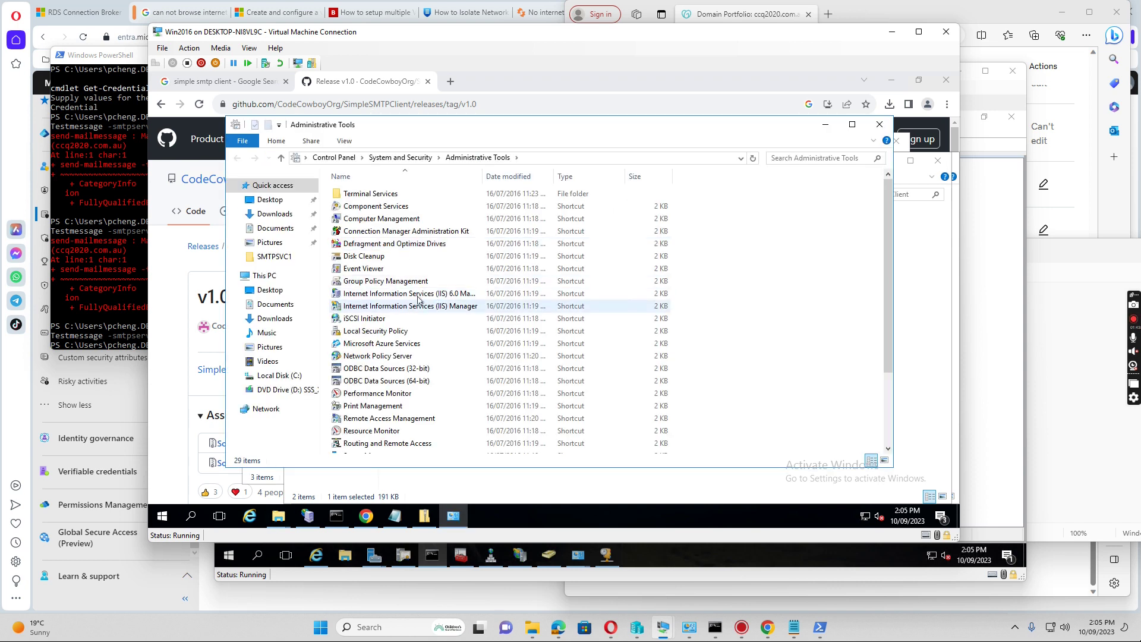
click(394, 296)
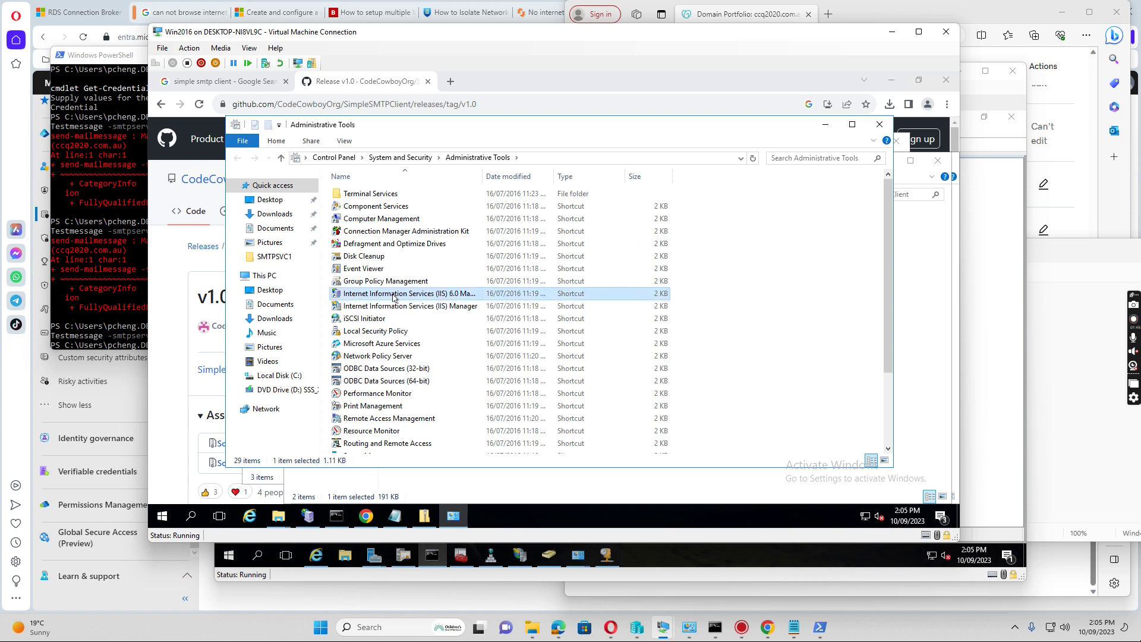
Launch IIS 6.0 Manager, expand WIN2016 and bring up SMTP Virtual Server #1 Properties
double_click(393, 296)
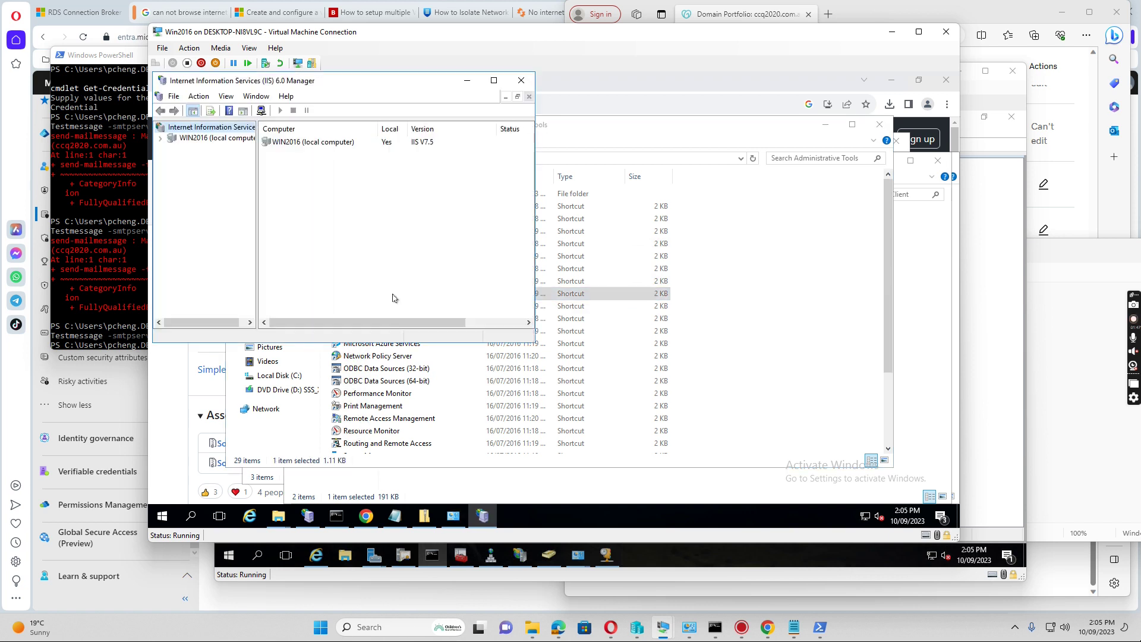
click(161, 139)
click(494, 80)
click(166, 144)
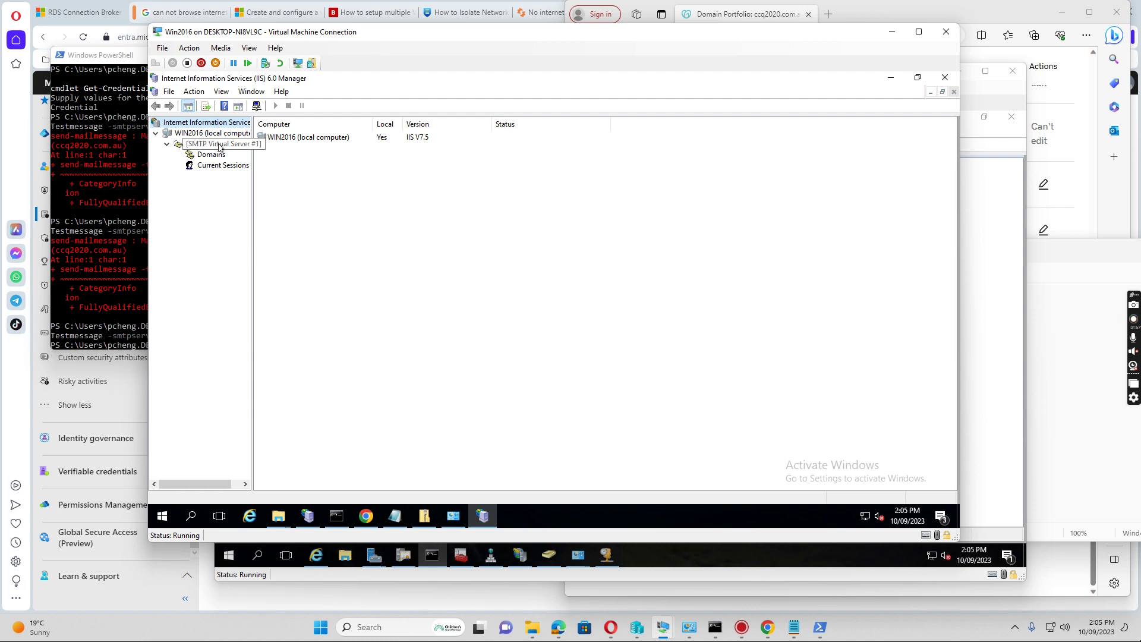
right_click(219, 147)
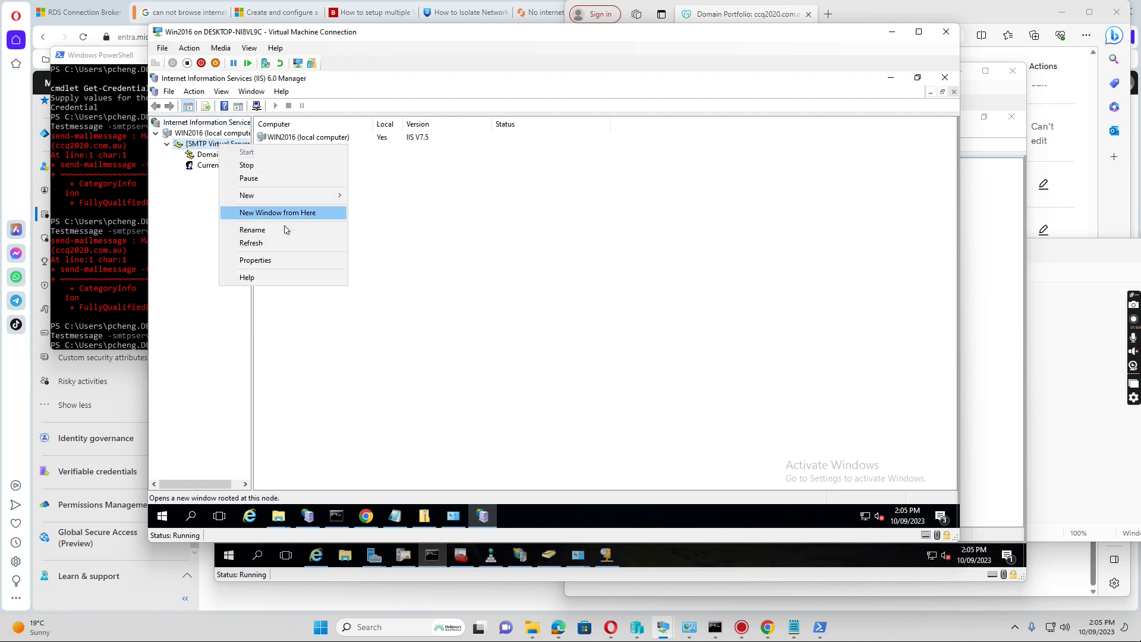
click(263, 263)
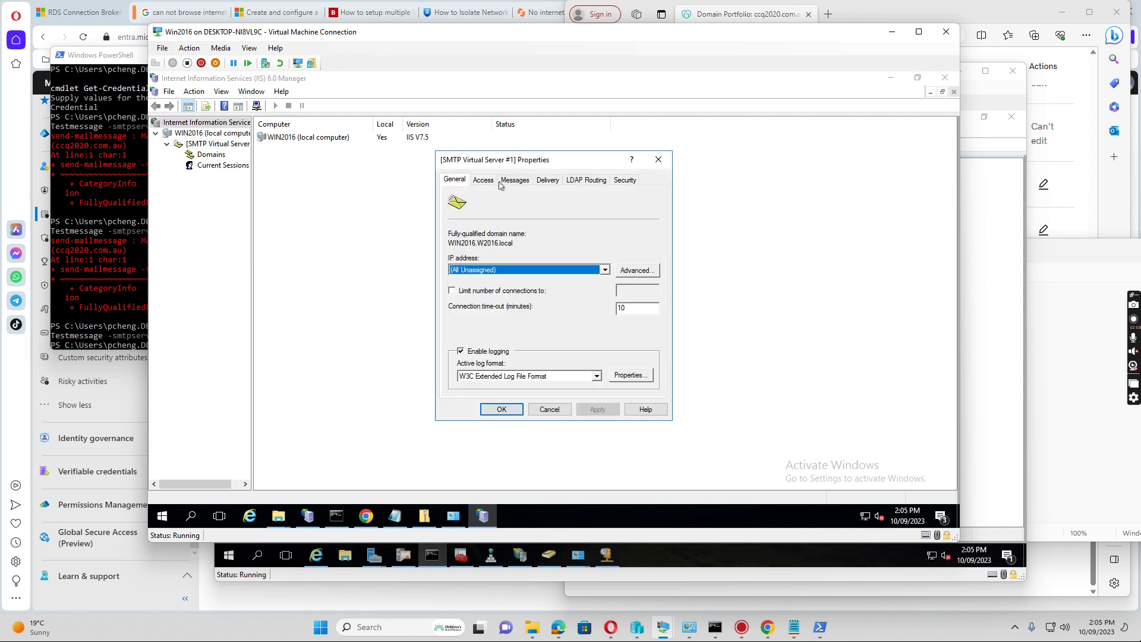
Under Delivery > Advanced, confirm the smart host mail.smtp2go.com and apply it
click(548, 180)
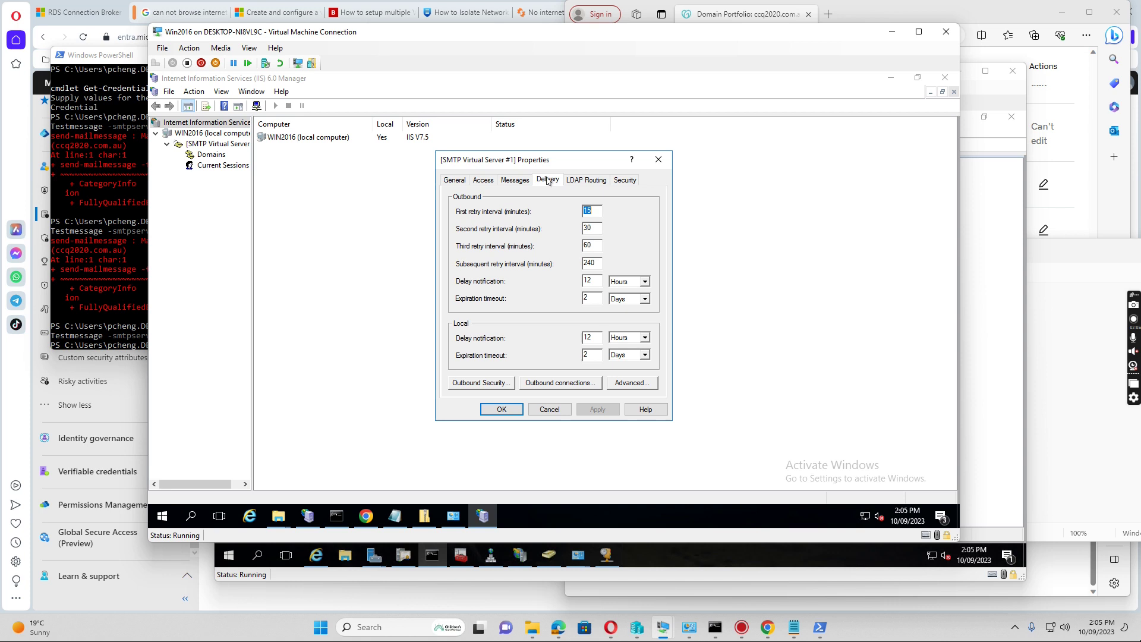
click(632, 383)
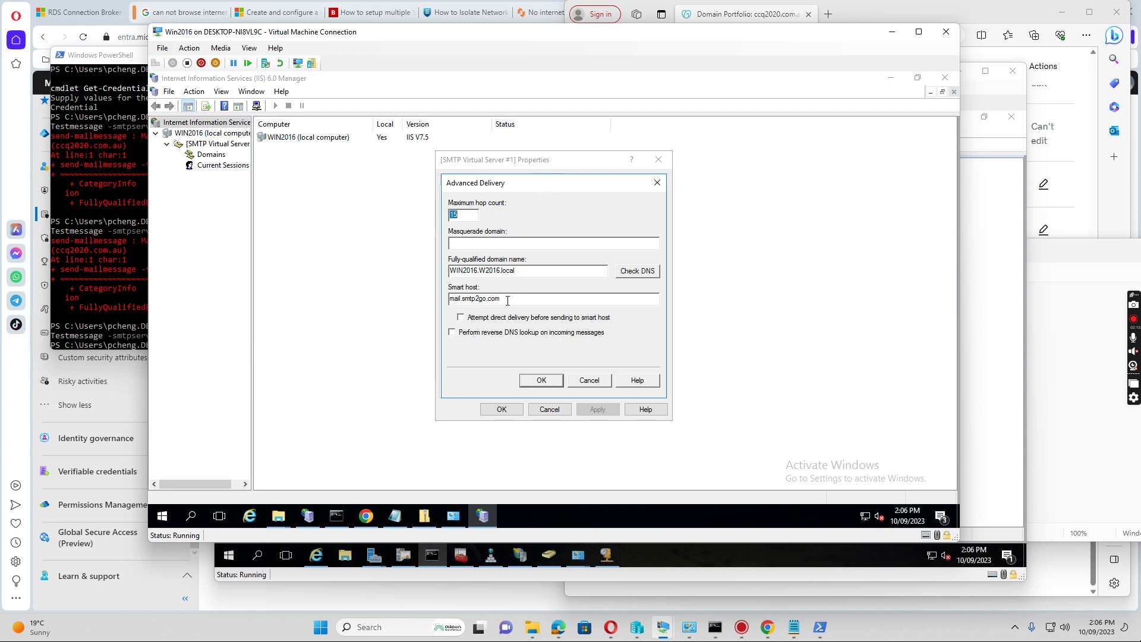
drag(501, 299, 451, 298)
click(541, 381)
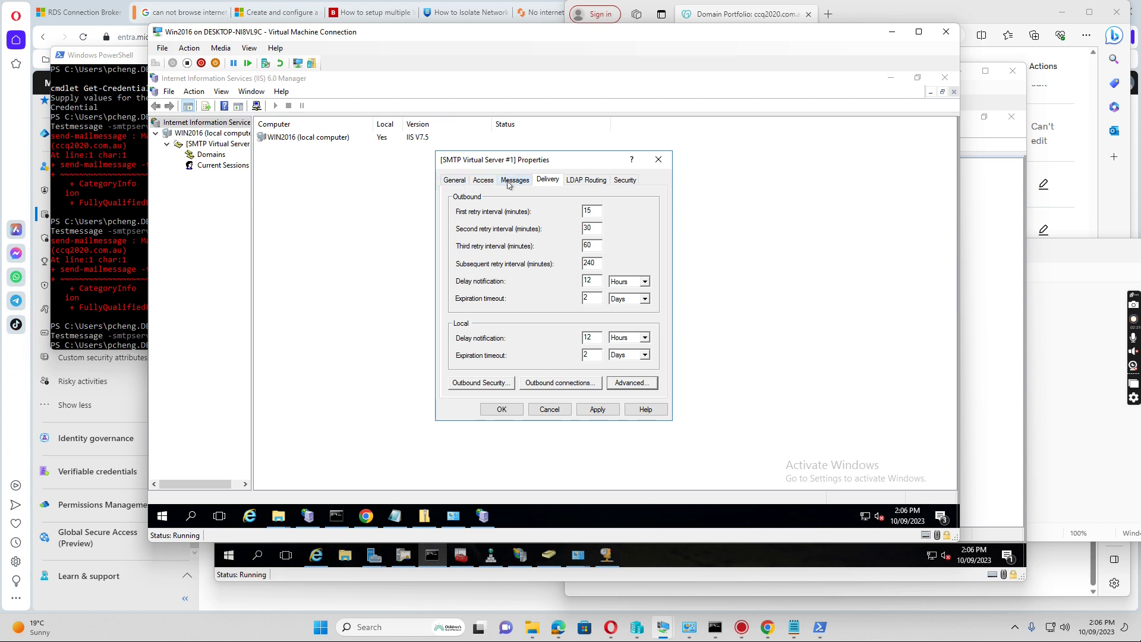
Keep outbound connection limits unchanged; set outbound security to Basic authentication with relay credentials and TLS
click(565, 384)
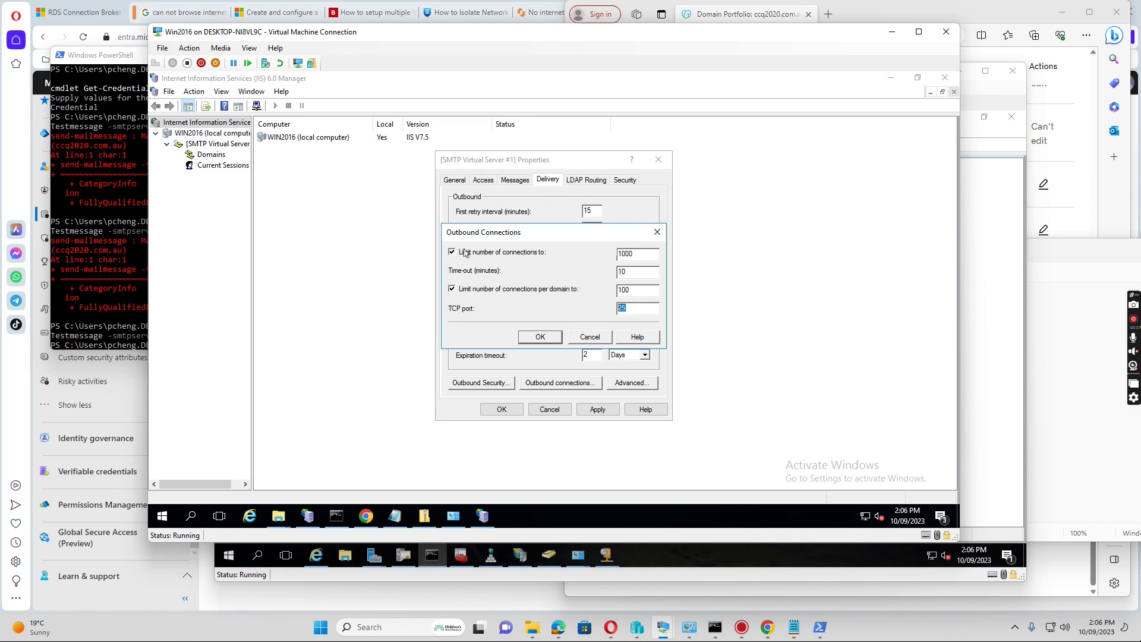
click(540, 339)
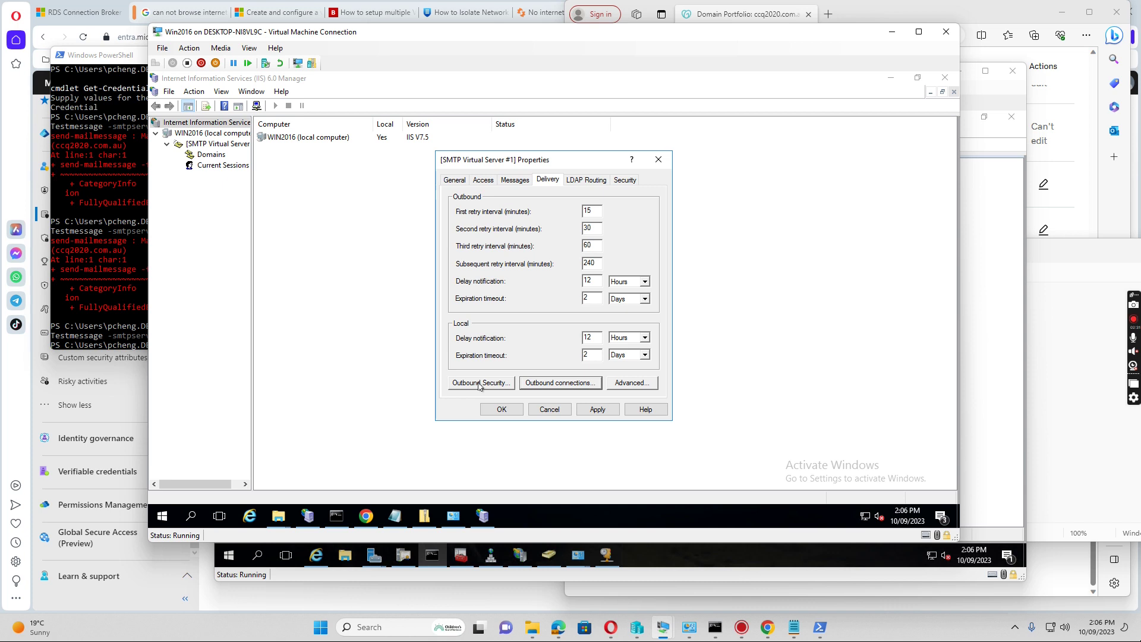
click(479, 384)
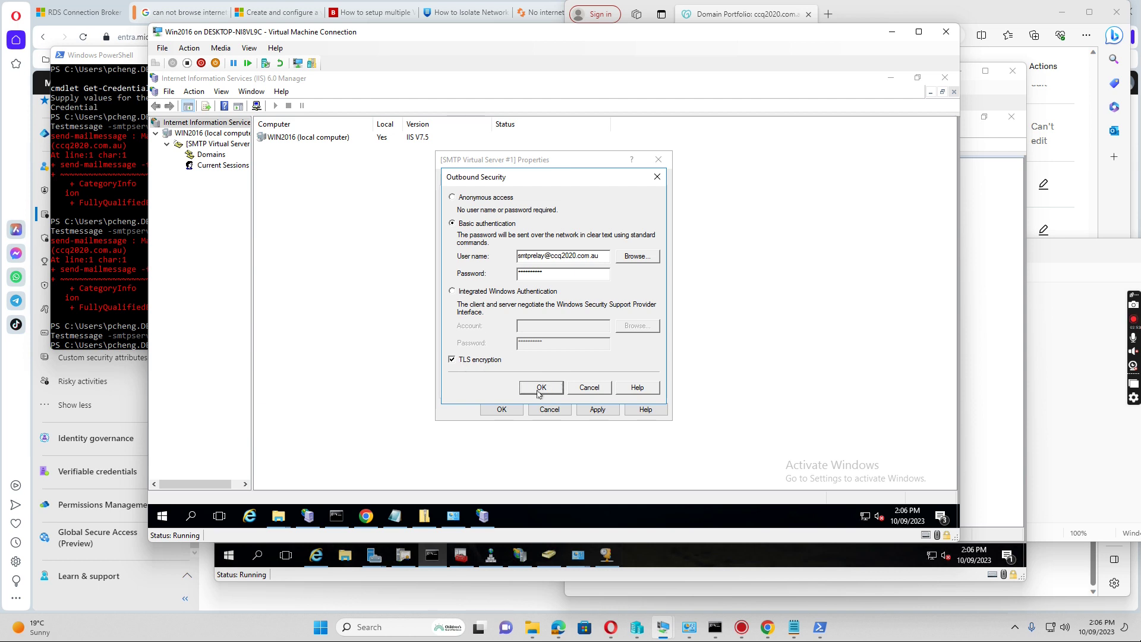
click(538, 389)
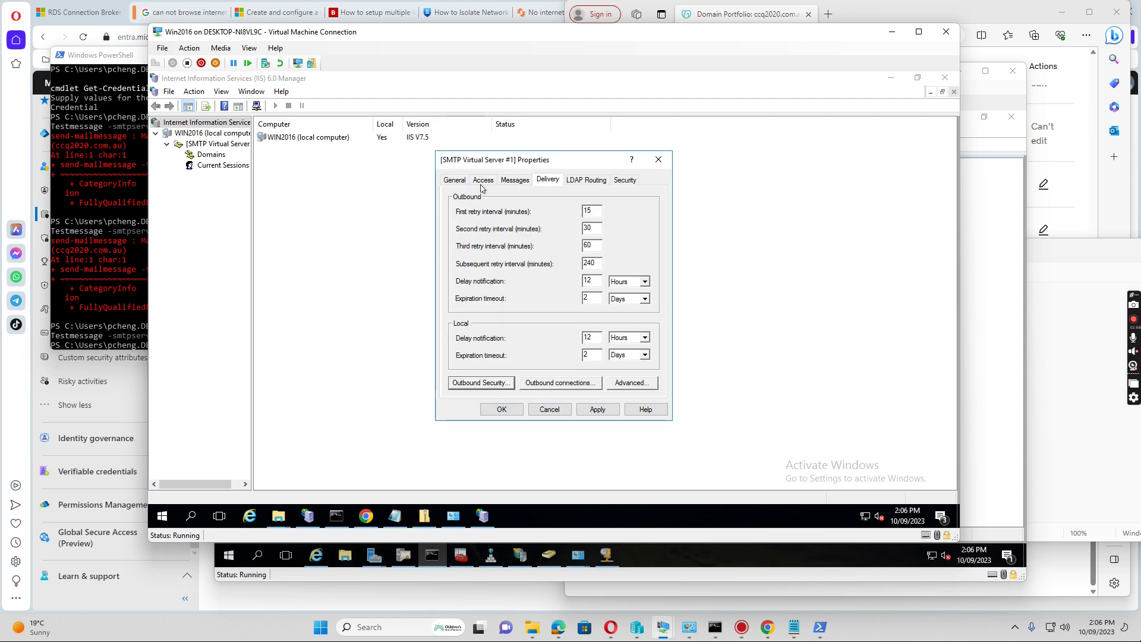
Show the Messages tab: 2048 KB message size, 10240 KB session size, 100 recipients
click(516, 180)
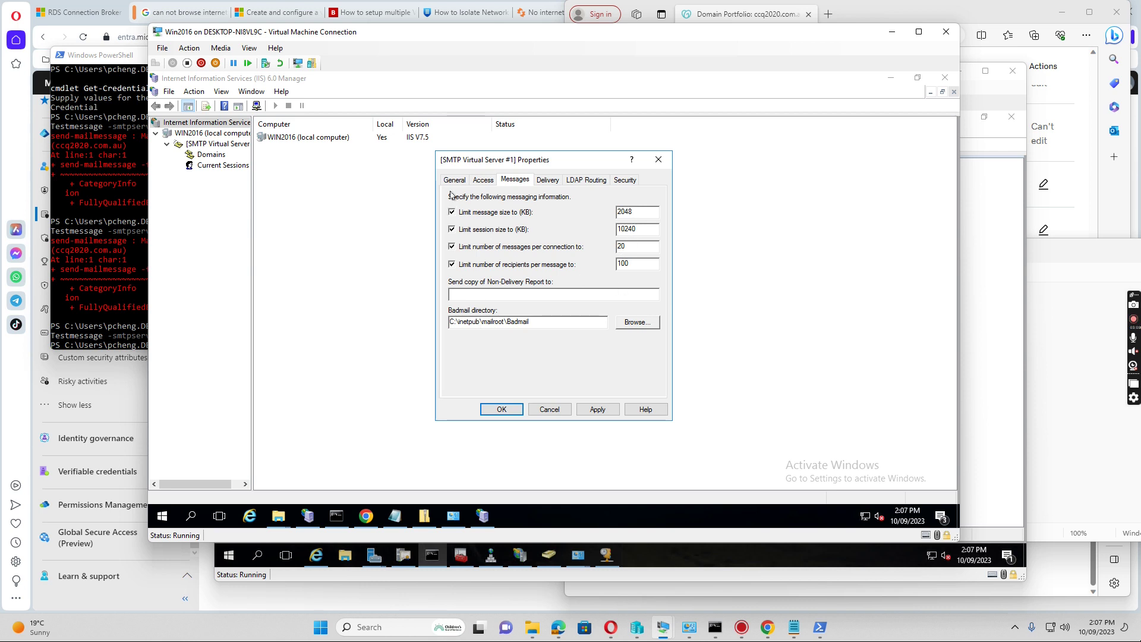
On the Access tab, set relay to 'All except the list below' with an empty list and authenticated relaying allowed
click(483, 180)
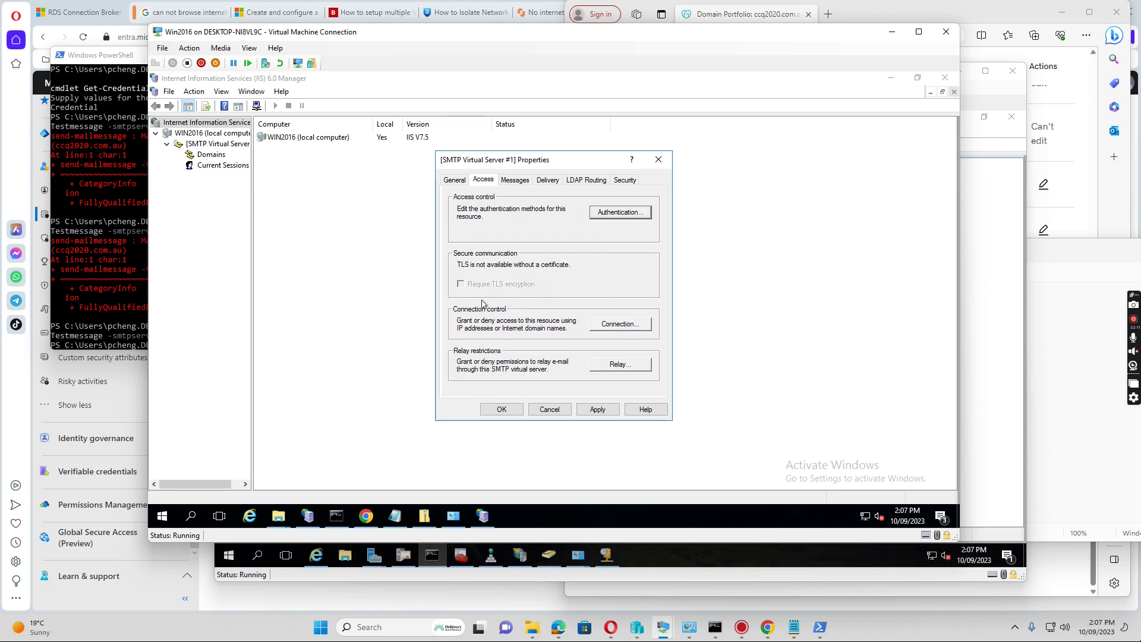
click(628, 366)
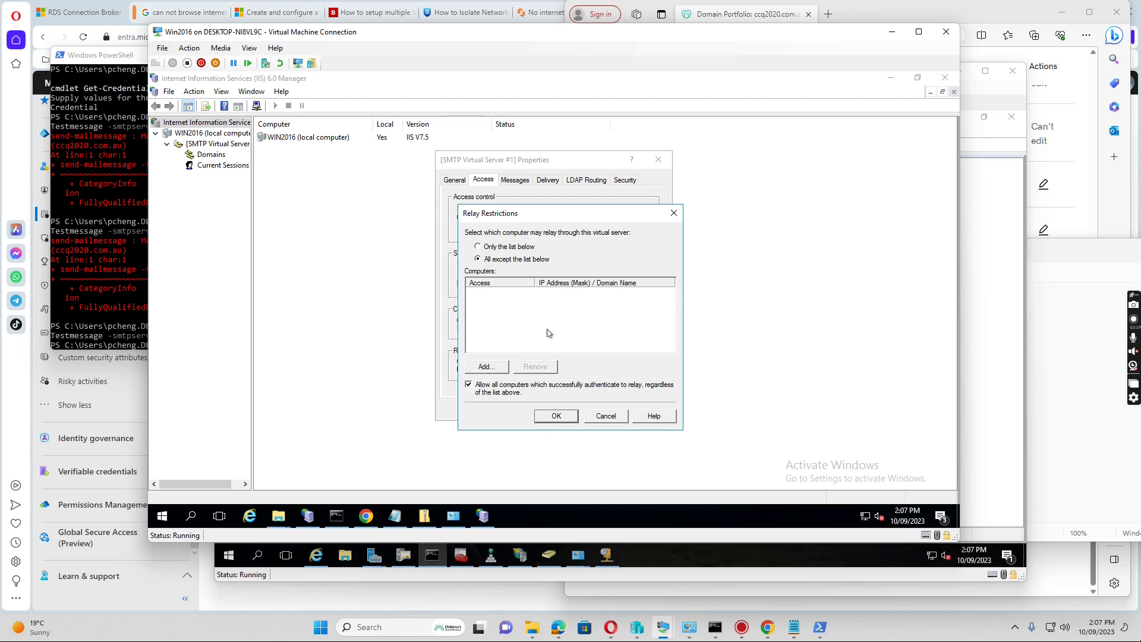
click(556, 416)
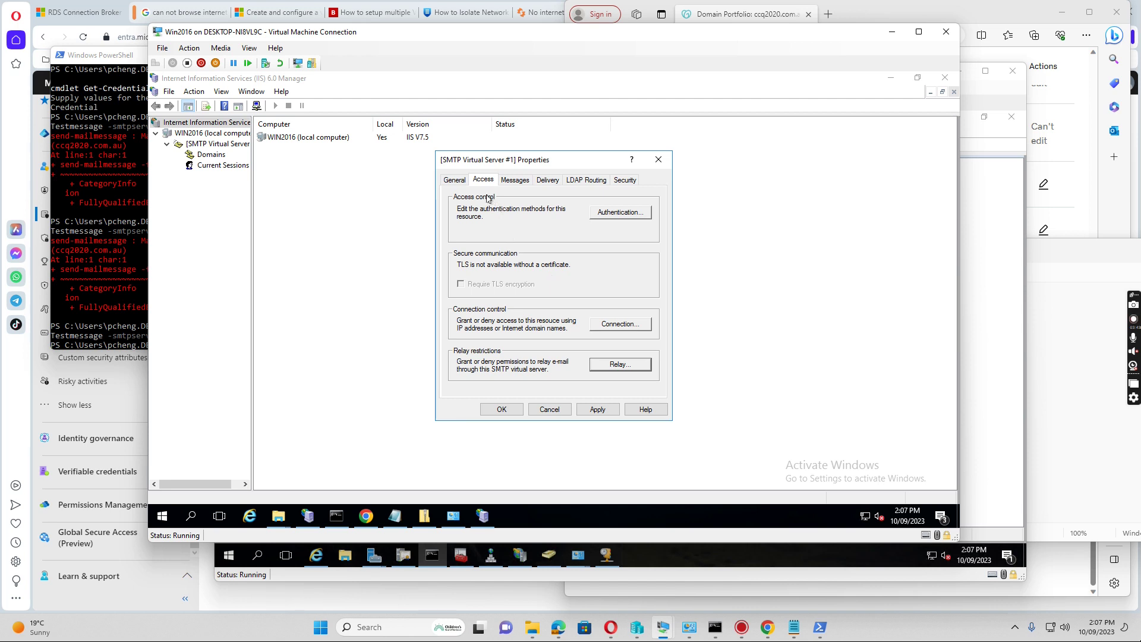
Check daily W3C logging to C:\Windows\System32\LogFiles, then confirm the virtual server properties with OK
click(452, 180)
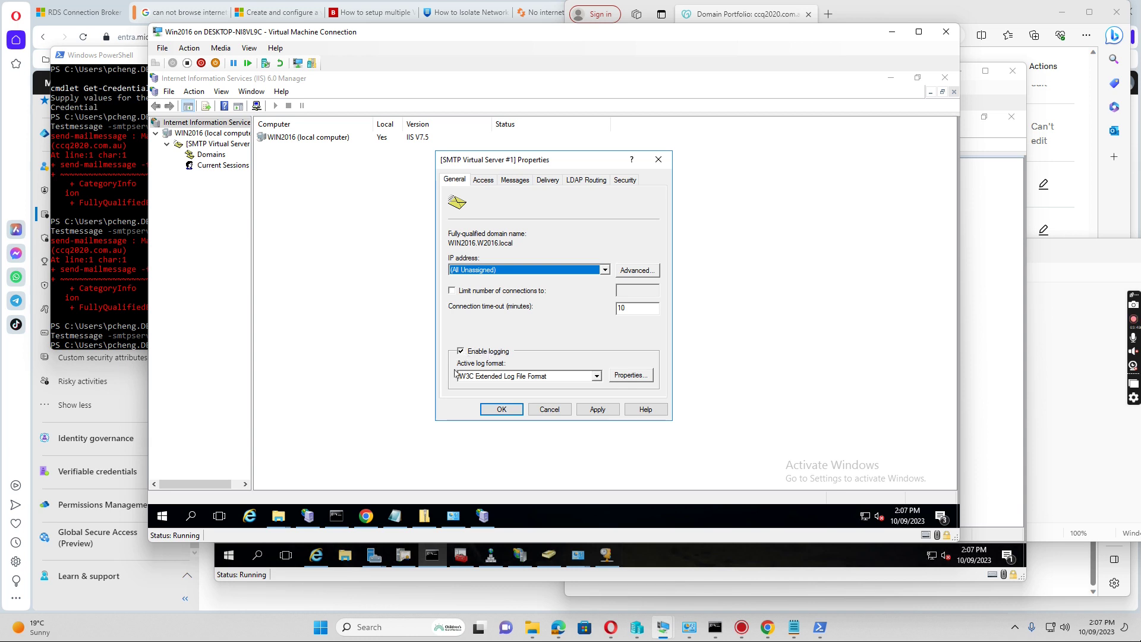
click(634, 376)
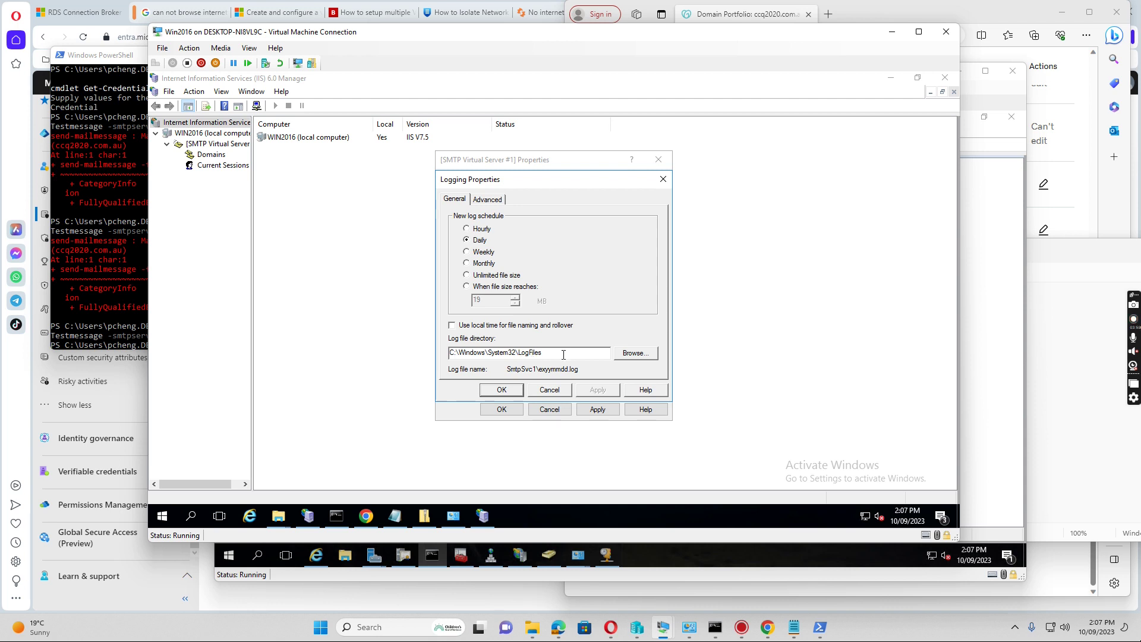
click(498, 391)
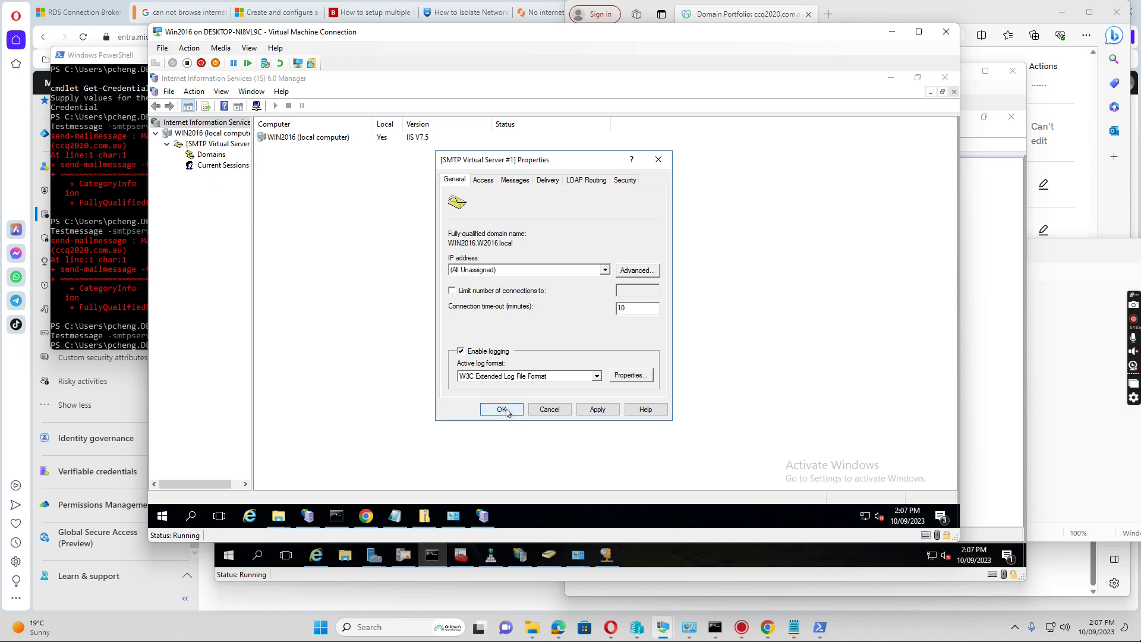
click(502, 408)
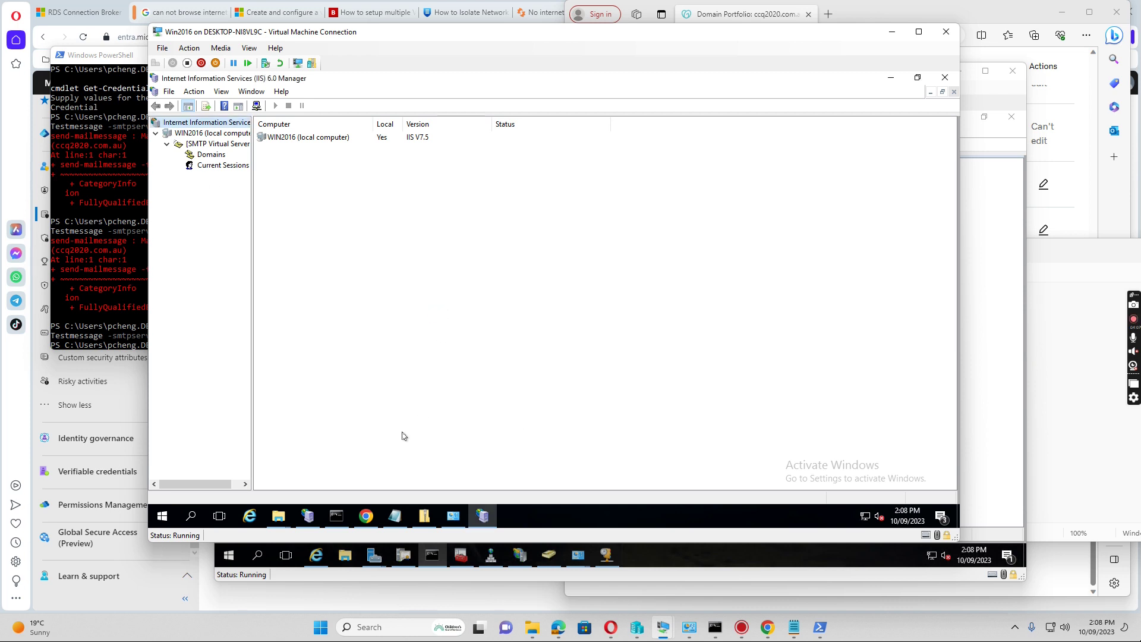
Bring Chrome forward on the CodeCowboyOrg/SimpleSMTPClient v1.0 release page offering SimpleSmtpClient.zip
click(364, 517)
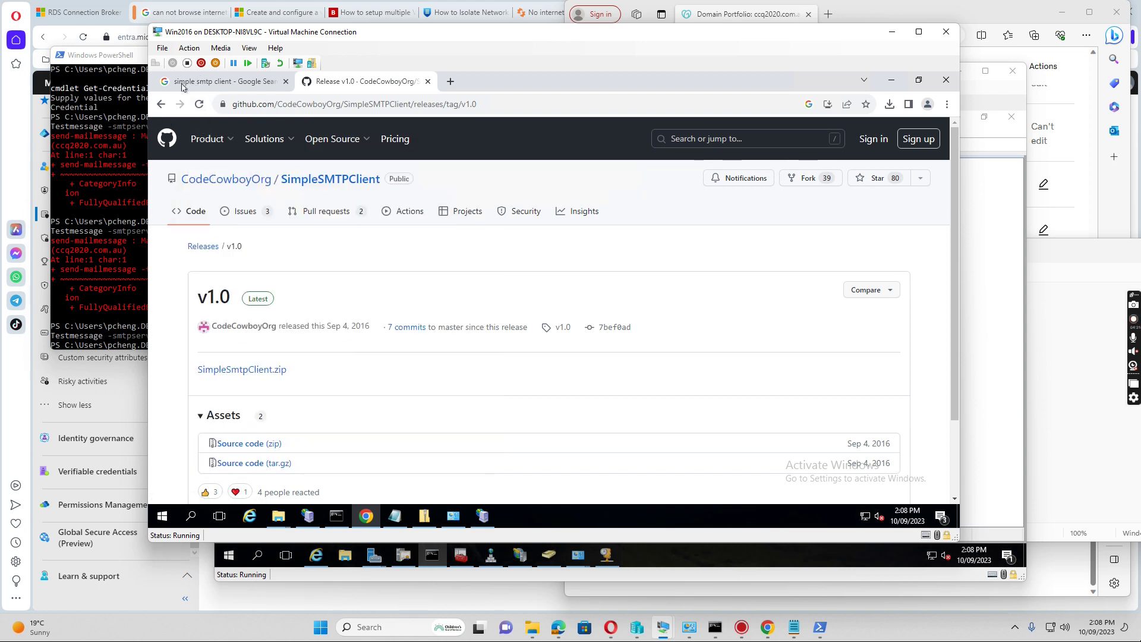
mouse_move(264, 139)
Delete the SimpleSMTPClient-master zip from Downloads and run SimpleSmtpClient.exe from the SimpleSmtpClient folder
mouse_move(278, 515)
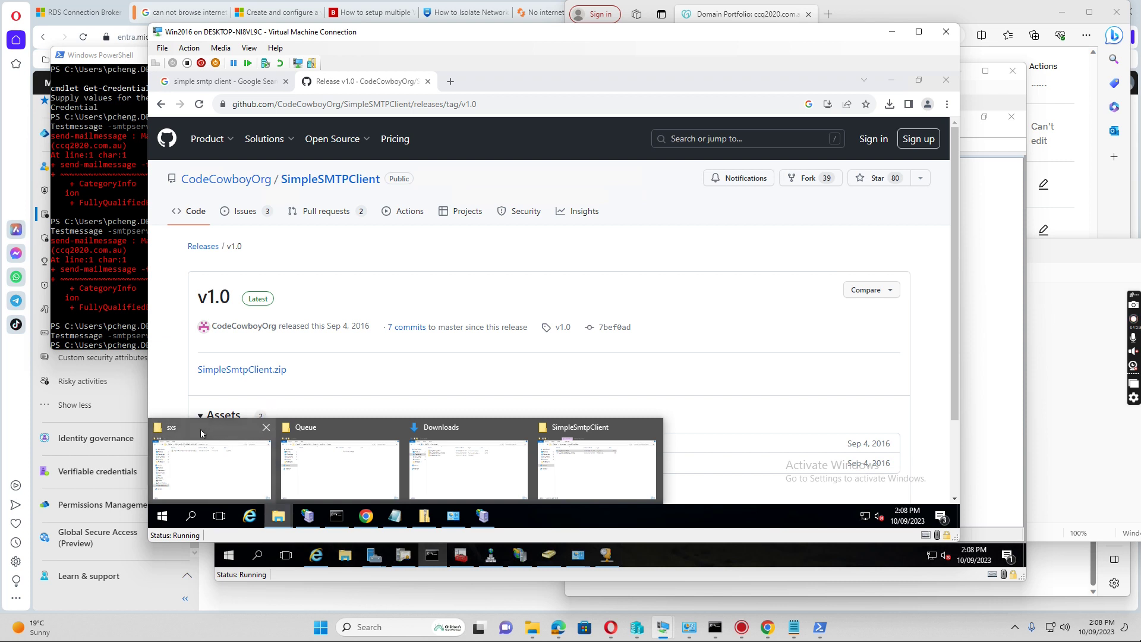
mouse_move(201, 434)
click(472, 423)
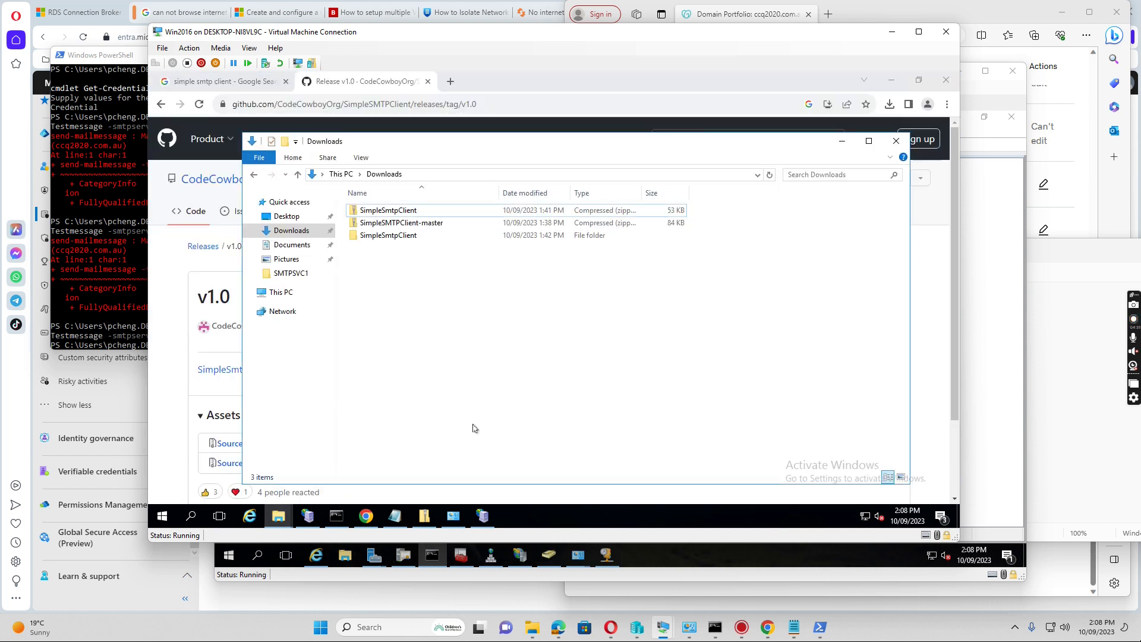
click(376, 237)
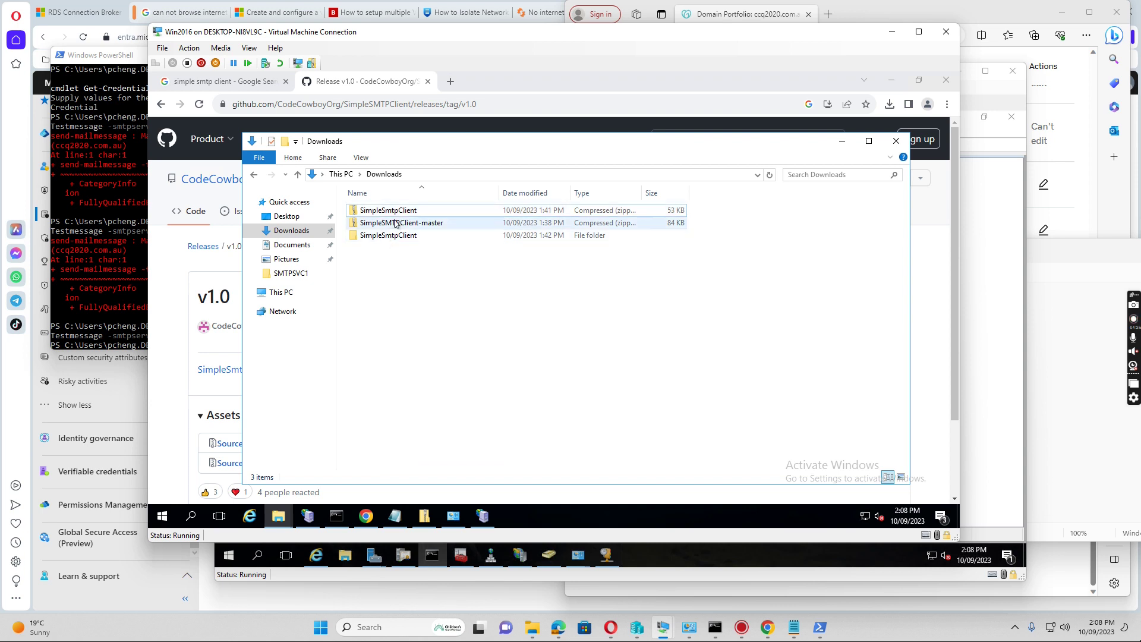
click(397, 223)
right_click(397, 223)
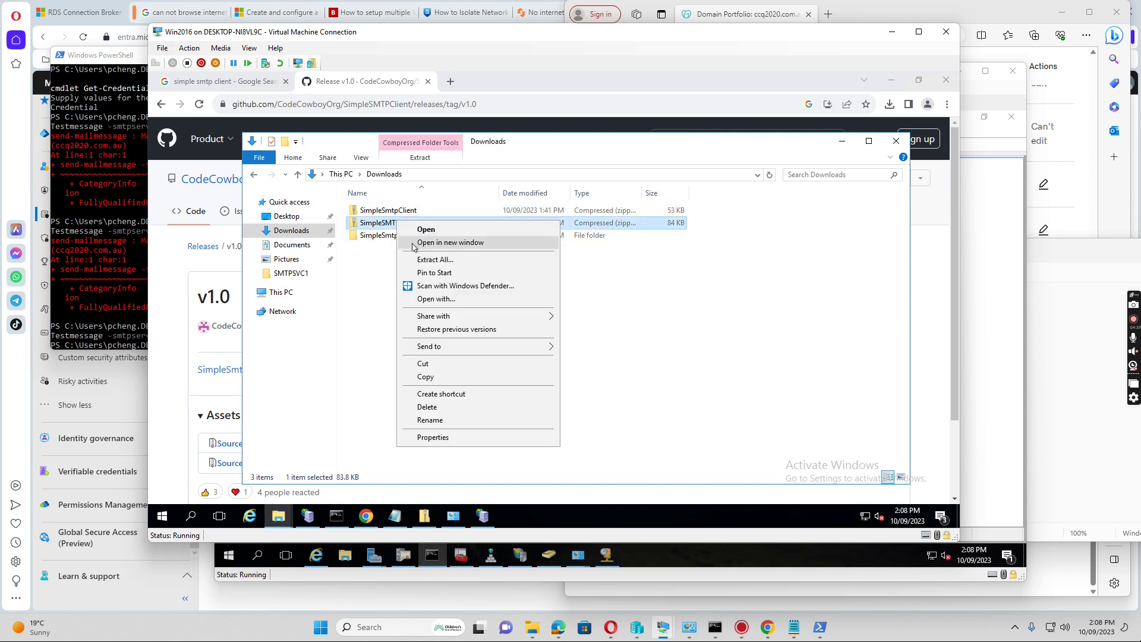
key(Escape)
key(Delete)
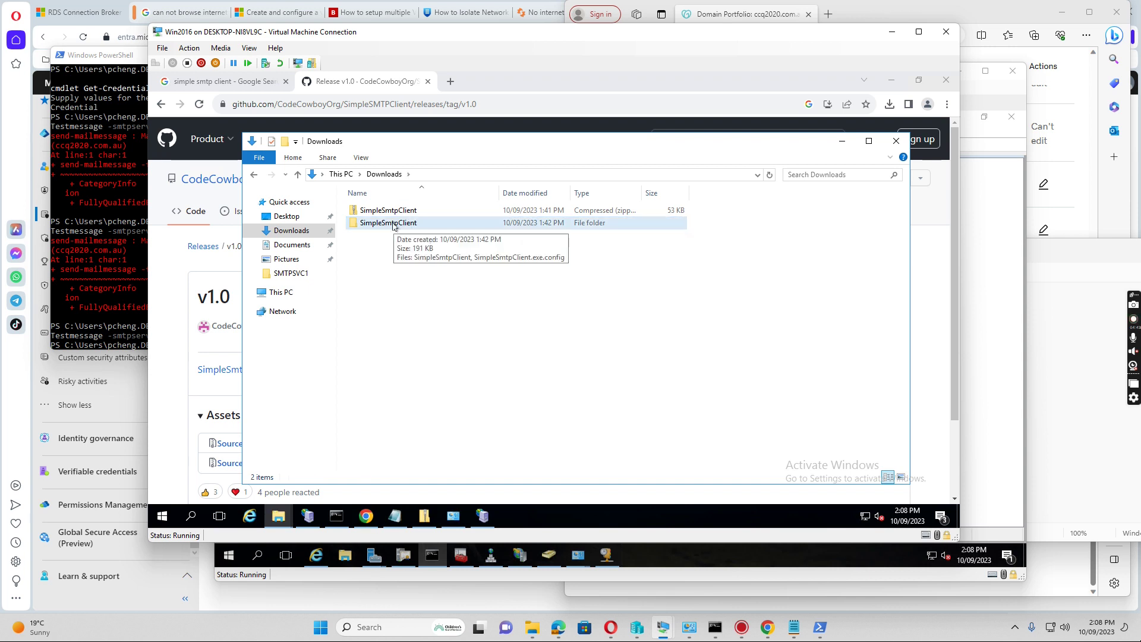
double_click(393, 224)
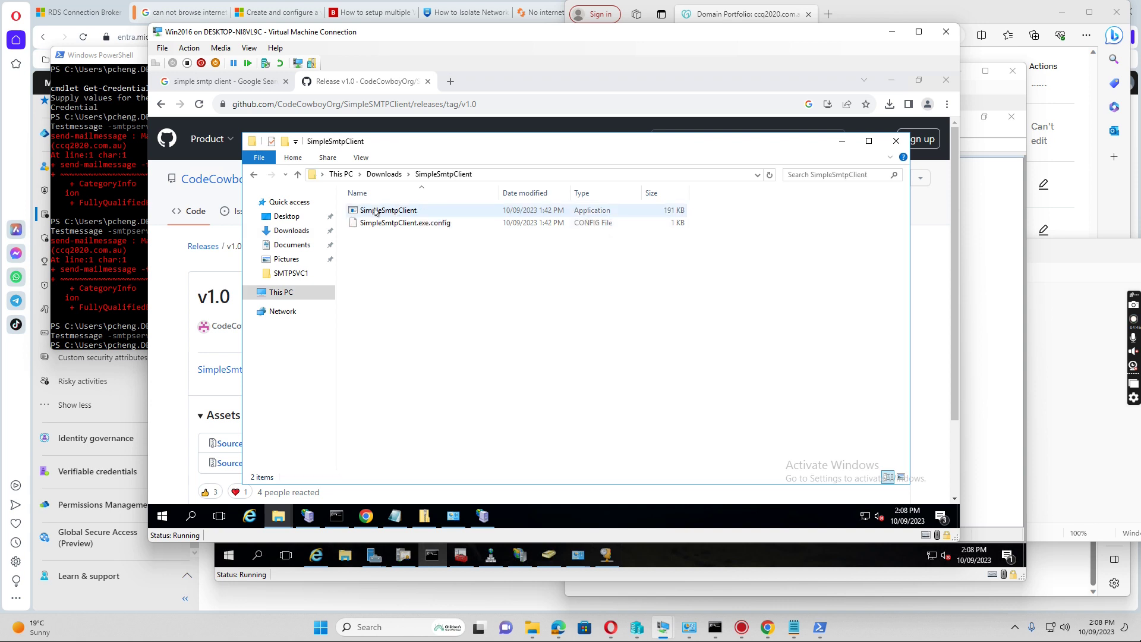
double_click(381, 211)
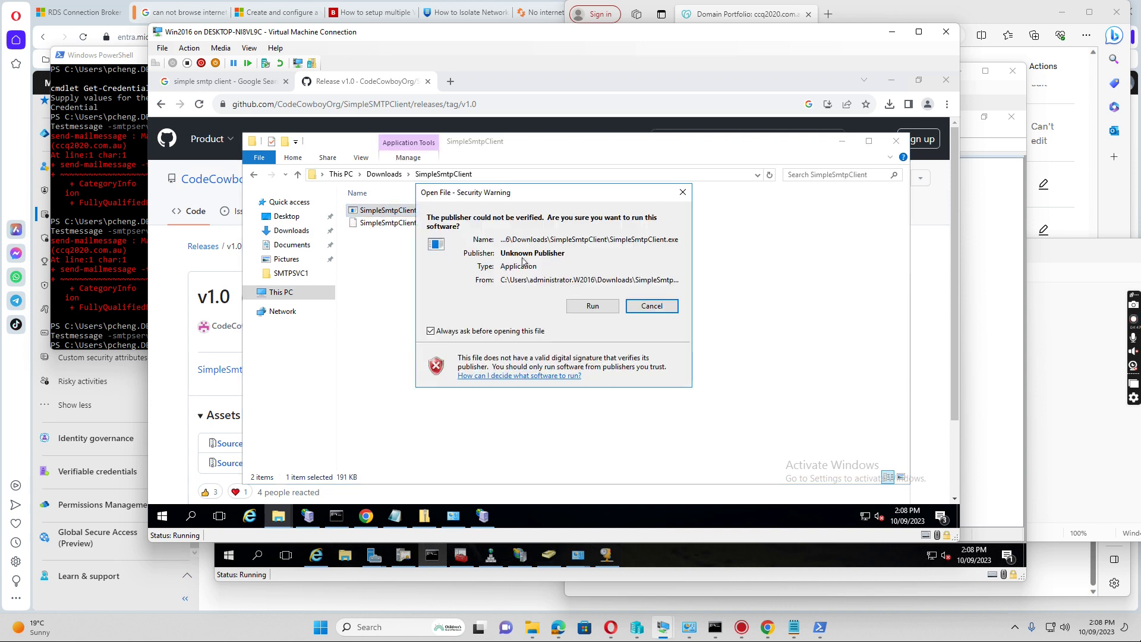
Run the client, set localhost port 25, and enter the sender and recipient e-mail addresses
key(Return)
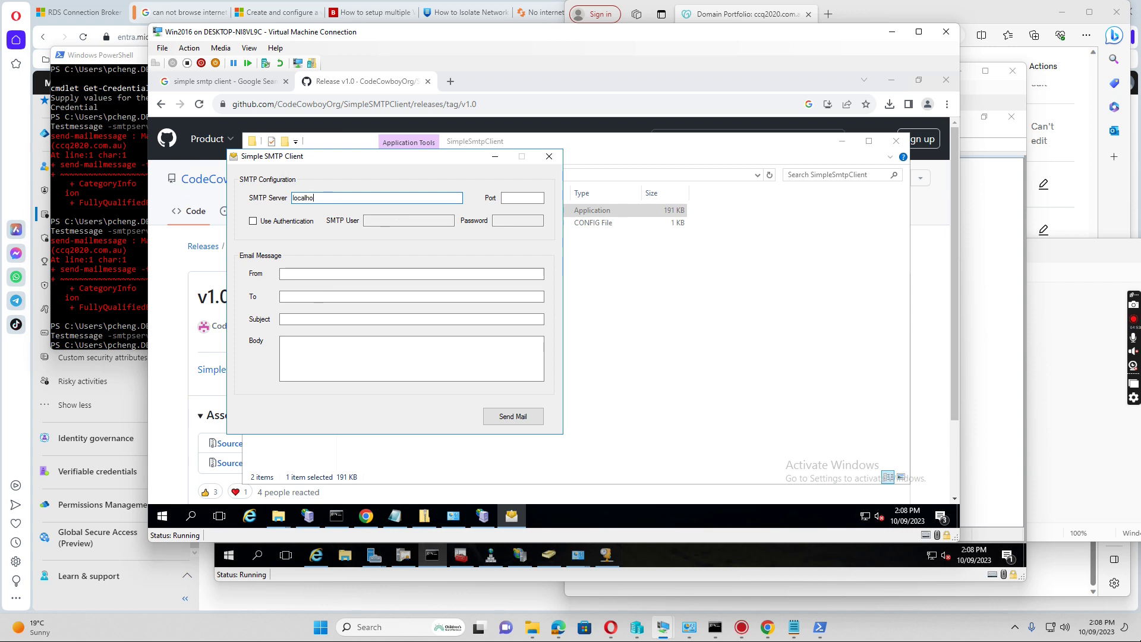
click(523, 198)
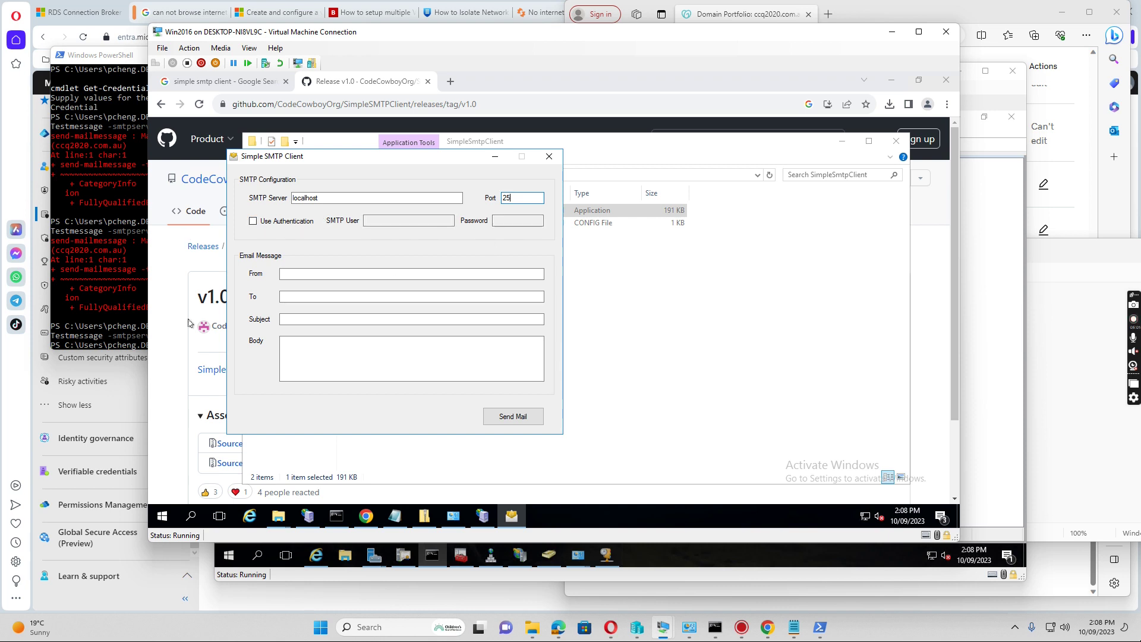
click(308, 274)
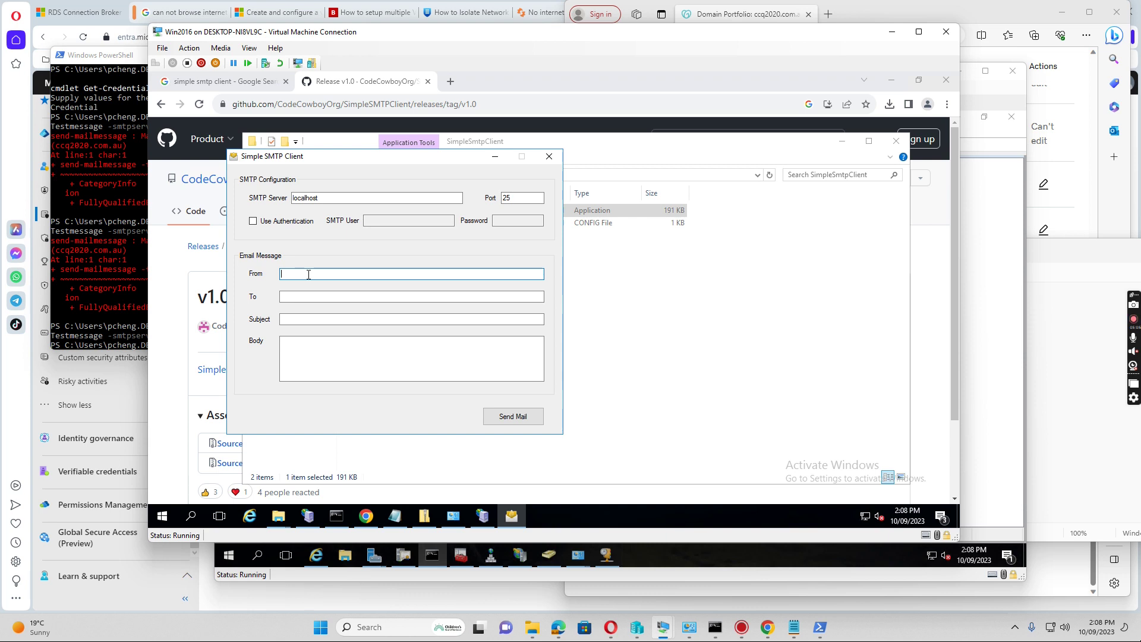
click(284, 297)
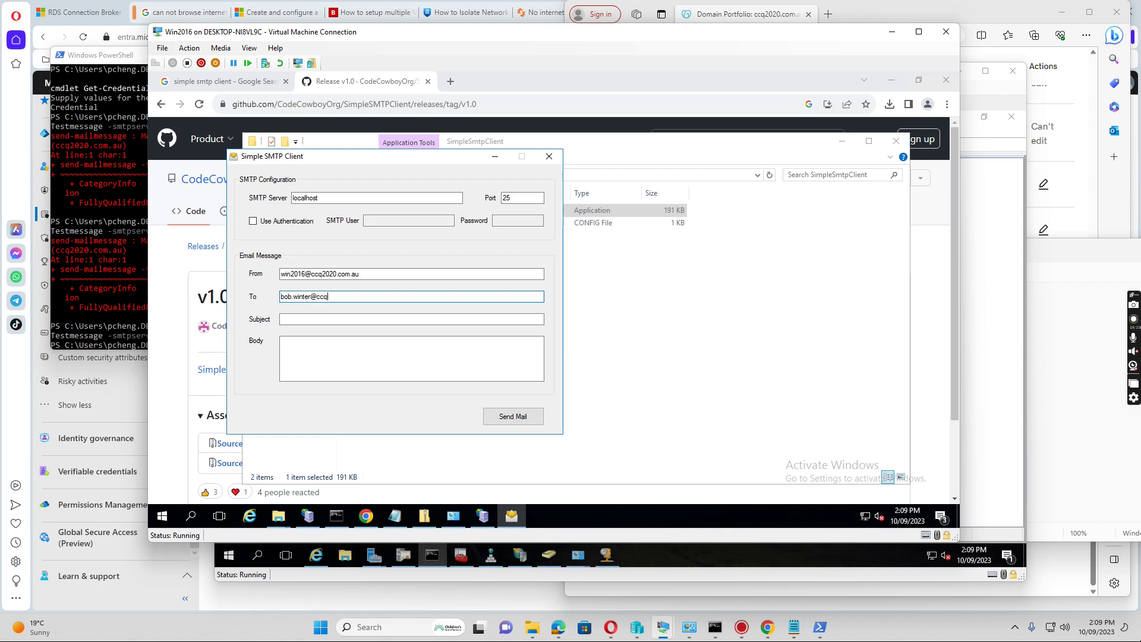
Send the mail with subject 'smtp relay test - 14:09 10/09/2023' and body 'test', acknowledging the confirmation
click(307, 316)
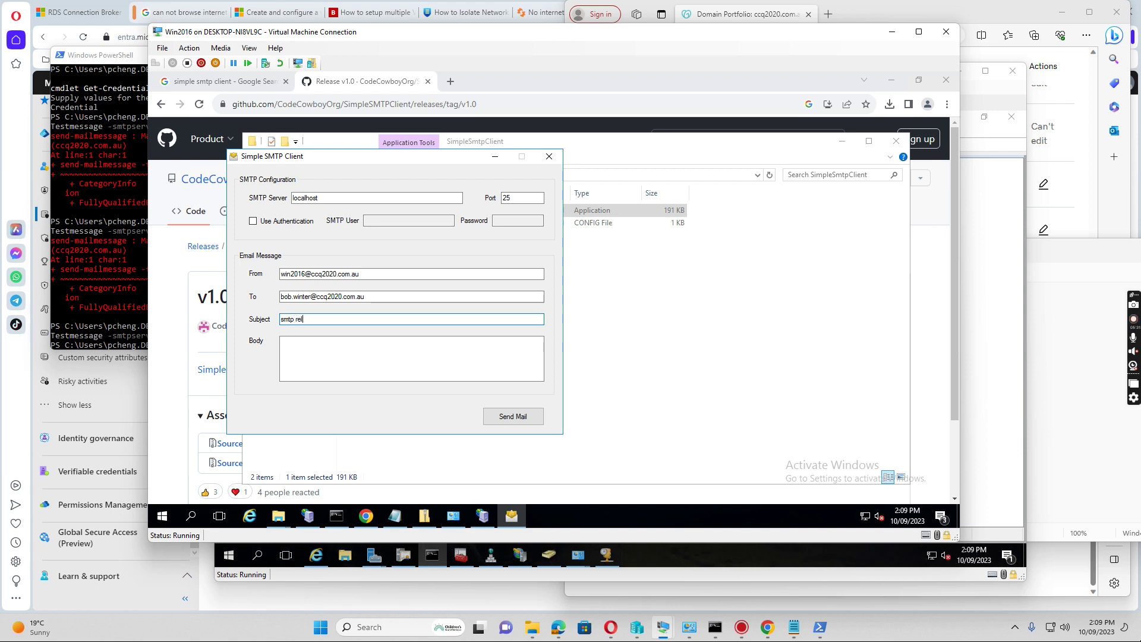
text(smtp relay test - 14:09 10/09/2023)
click(331, 352)
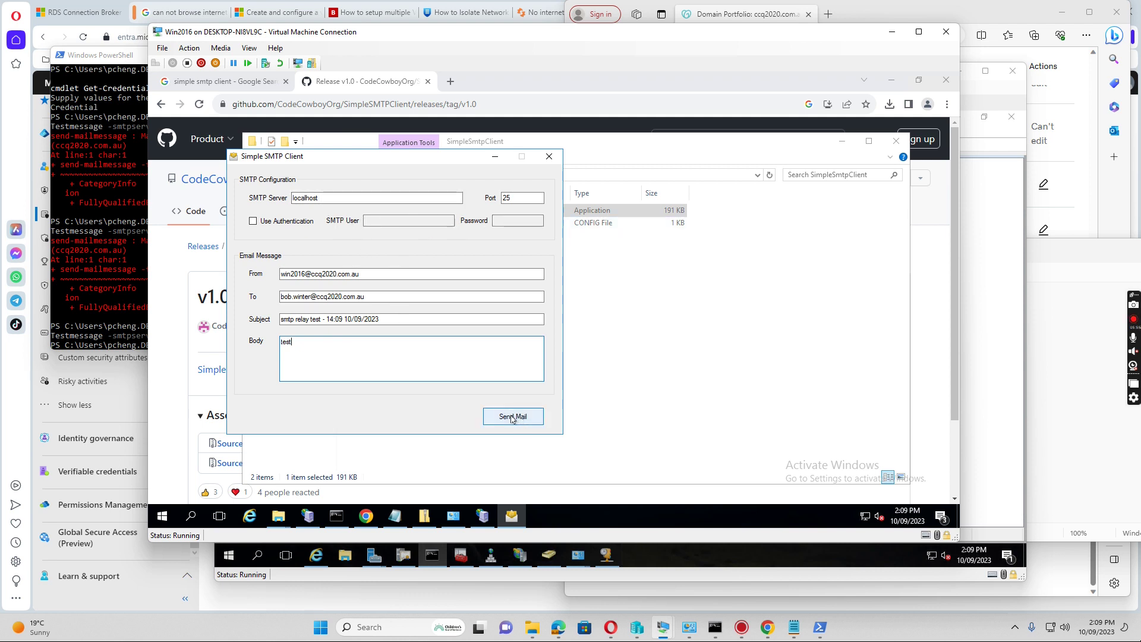
click(512, 418)
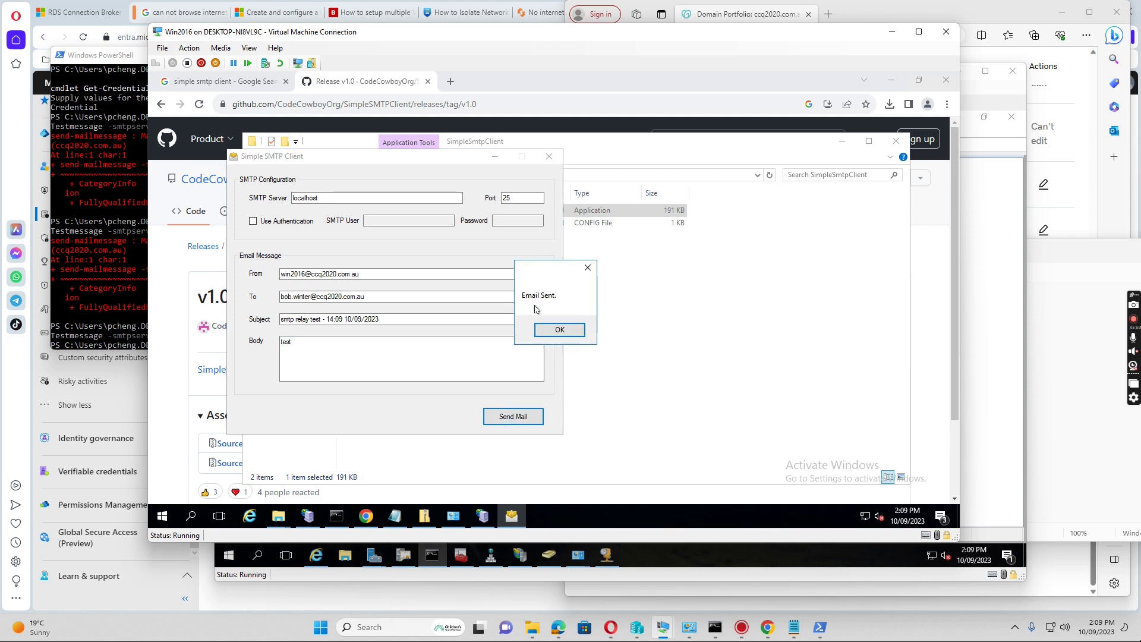
click(571, 335)
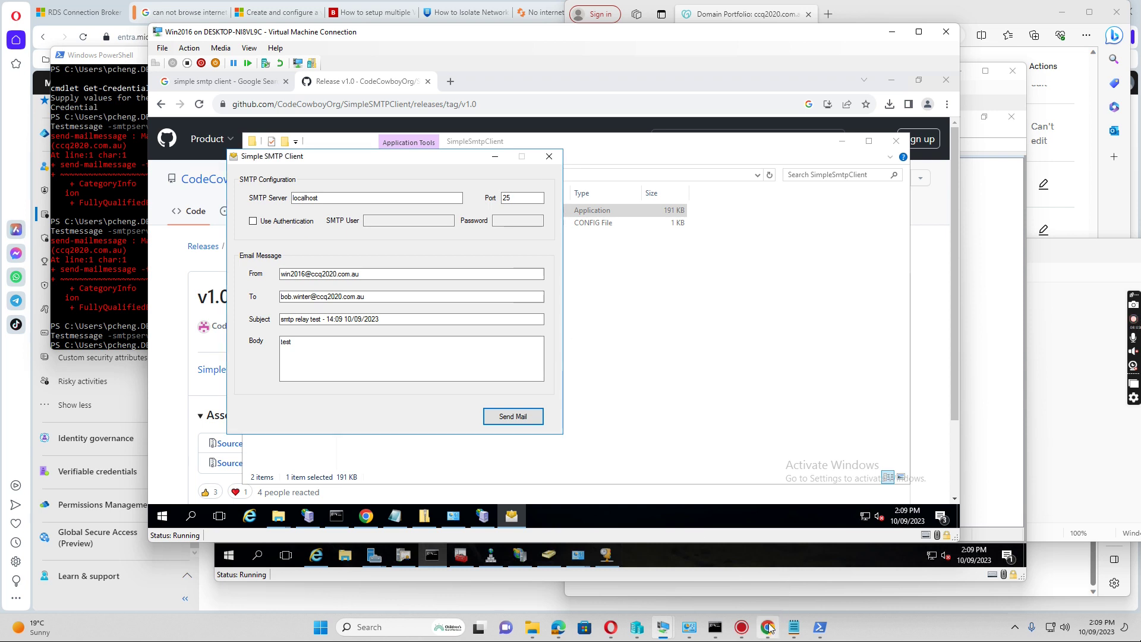
In the Outlook web mailbox, refresh the Inbox and open the 'smtp relay test - 14:09 10/09/2023' message
mouse_move(767, 627)
click(769, 532)
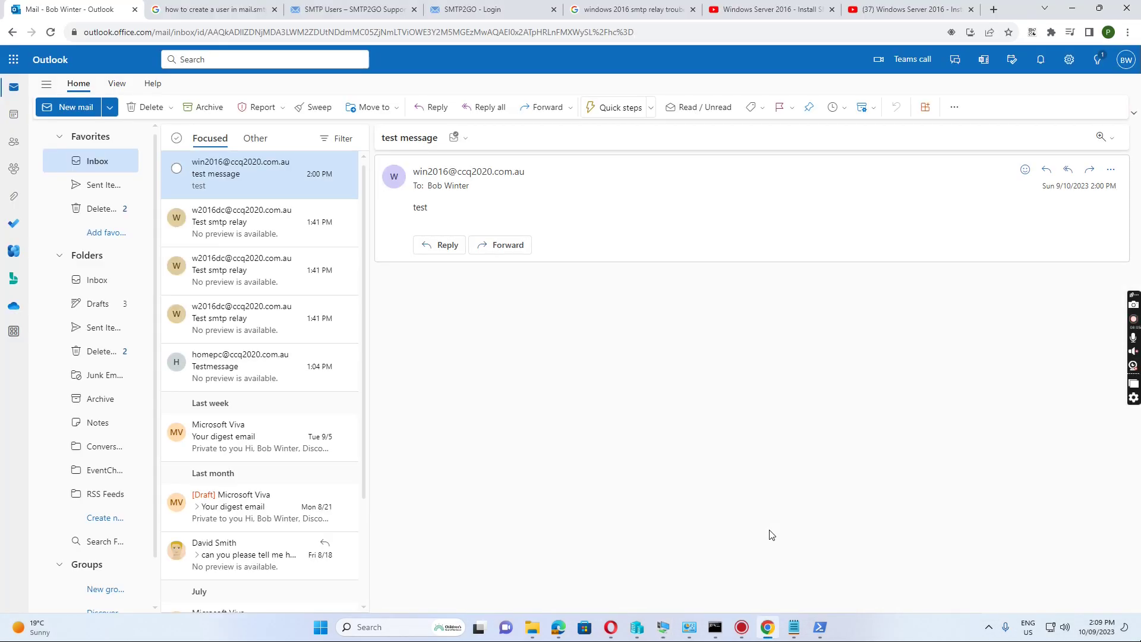
click(99, 186)
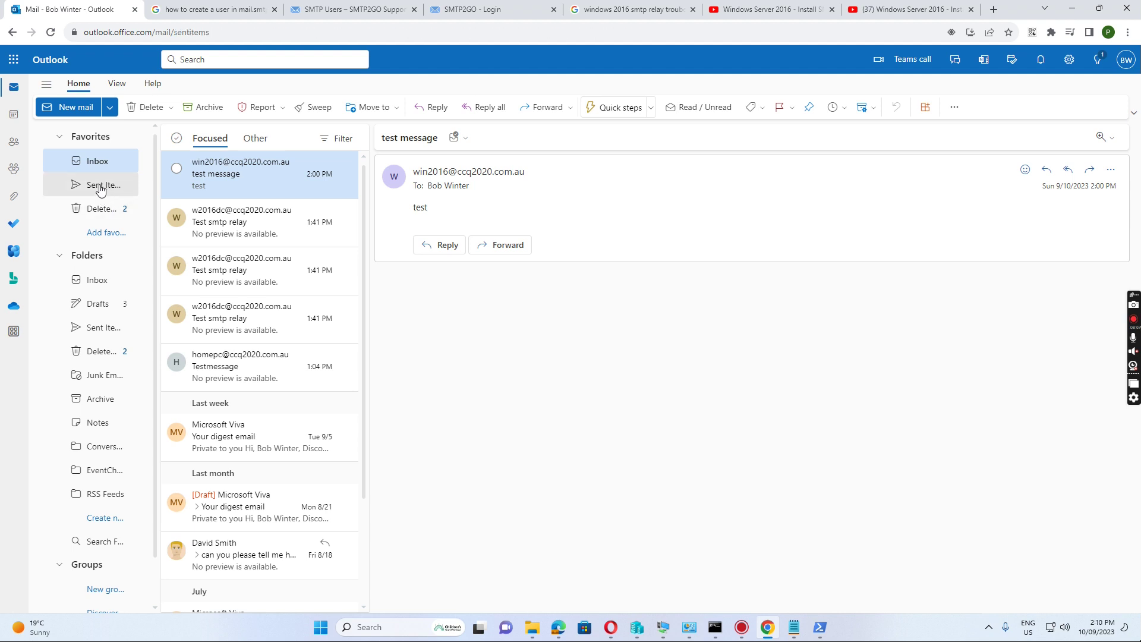
click(95, 165)
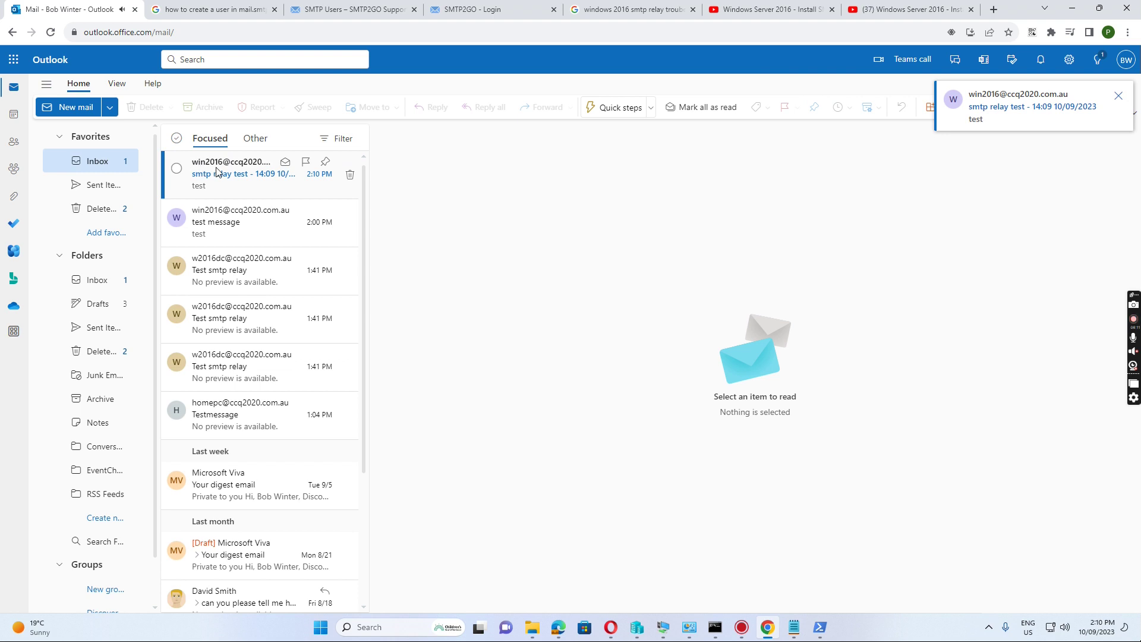
click(223, 174)
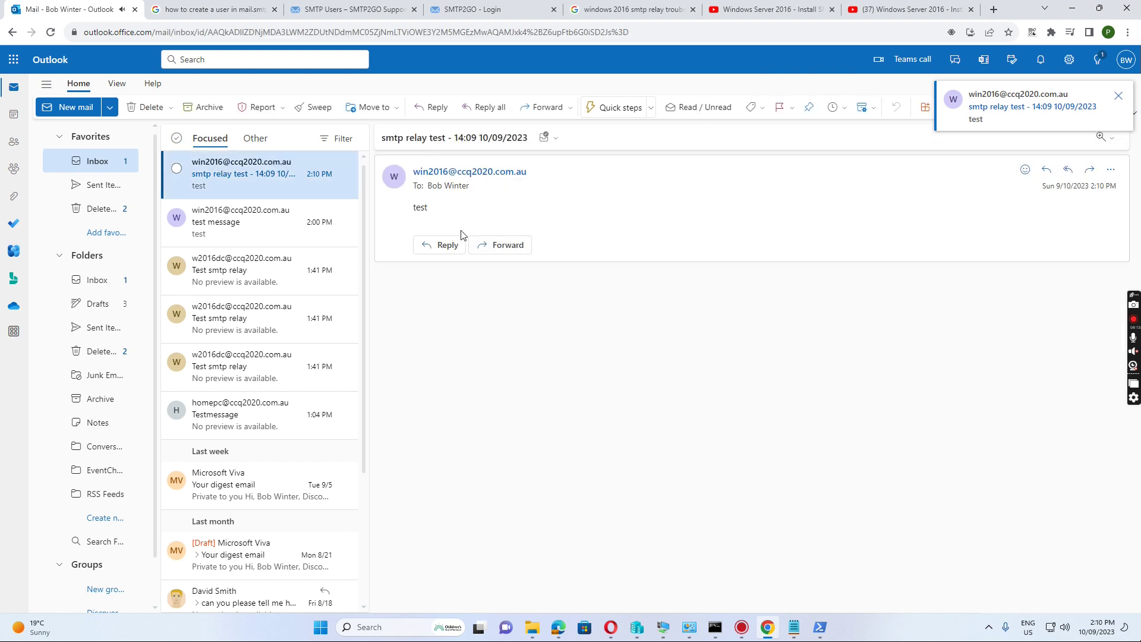